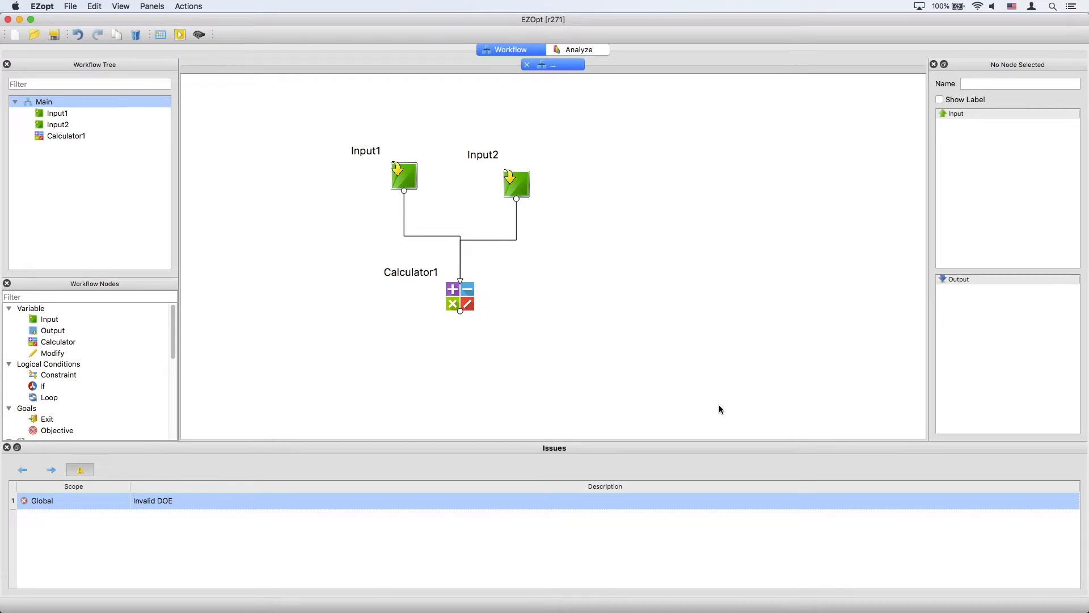
# Open the scheduler settings, review the NSGA-II algorithm's parameters and return to the DOE Sequence algorithm.
pyautogui.click(158, 36)
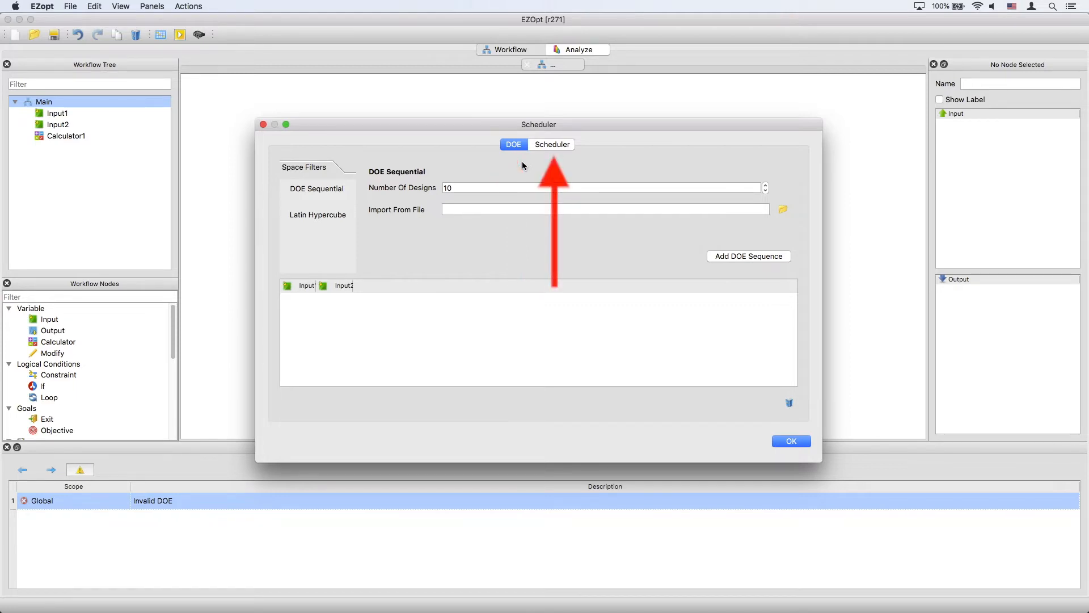
pyautogui.click(555, 146)
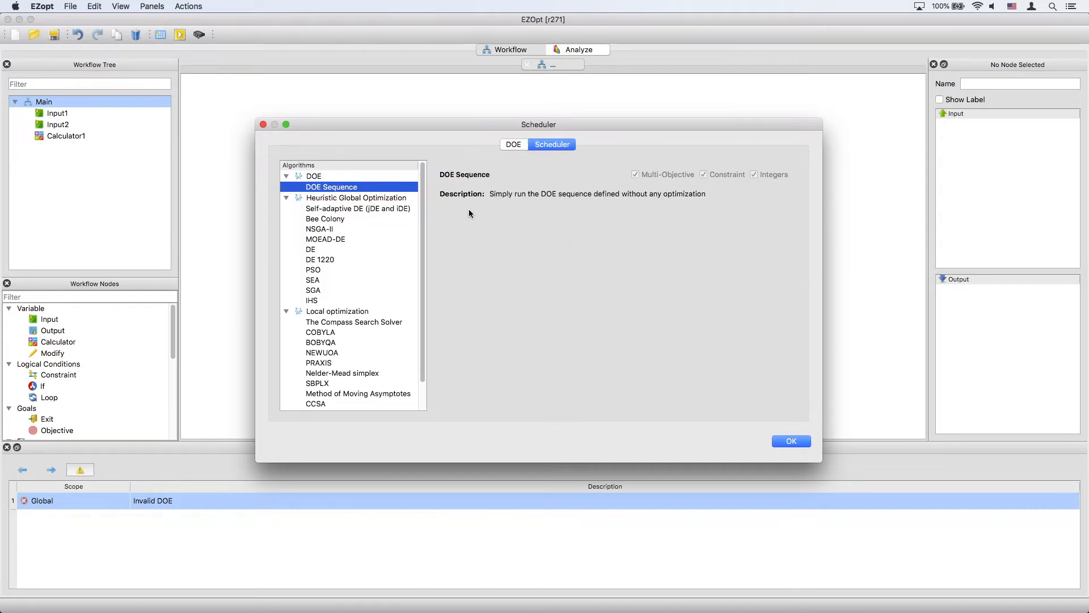
pyautogui.click(343, 229)
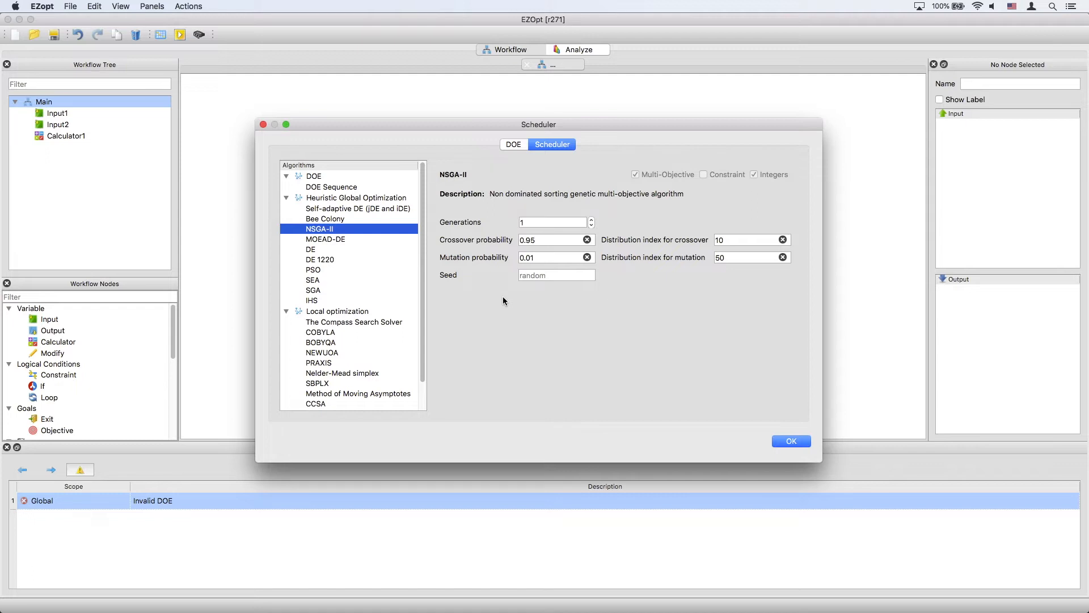
pyautogui.click(339, 188)
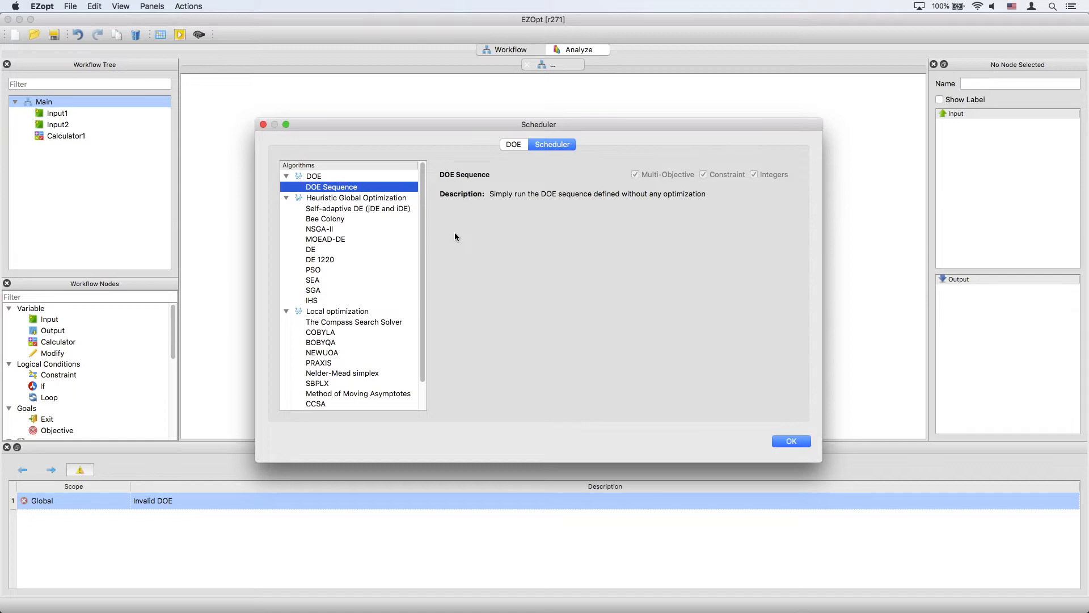
# Add a DOE Sequential set of 11 designs and enlarge the dialog to fit the design table.
pyautogui.click(512, 145)
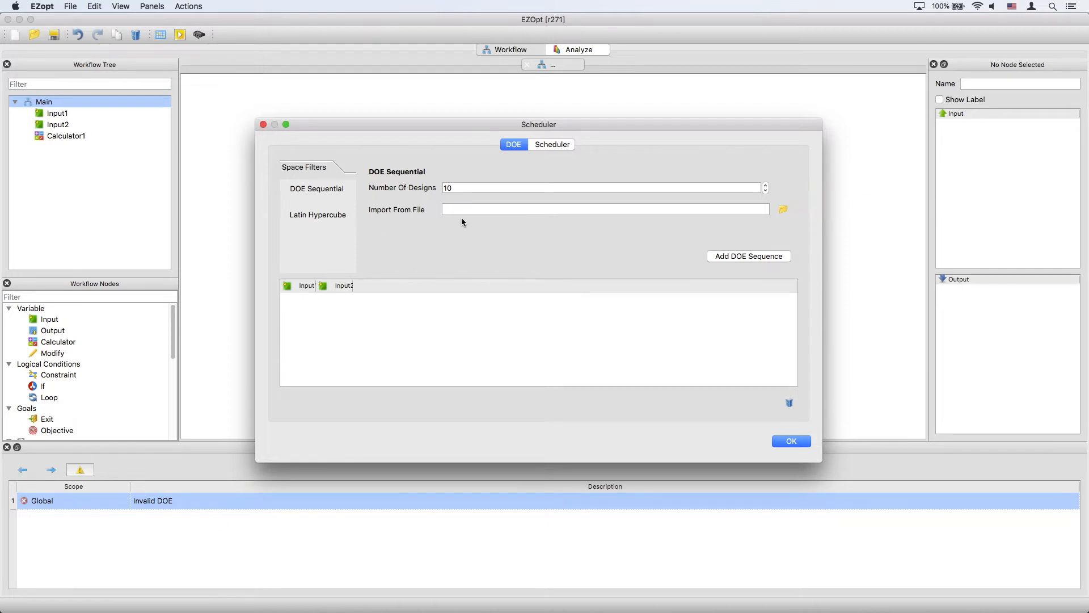
pyautogui.click(460, 189)
pyautogui.press('BackSpace')
pyautogui.write('1')
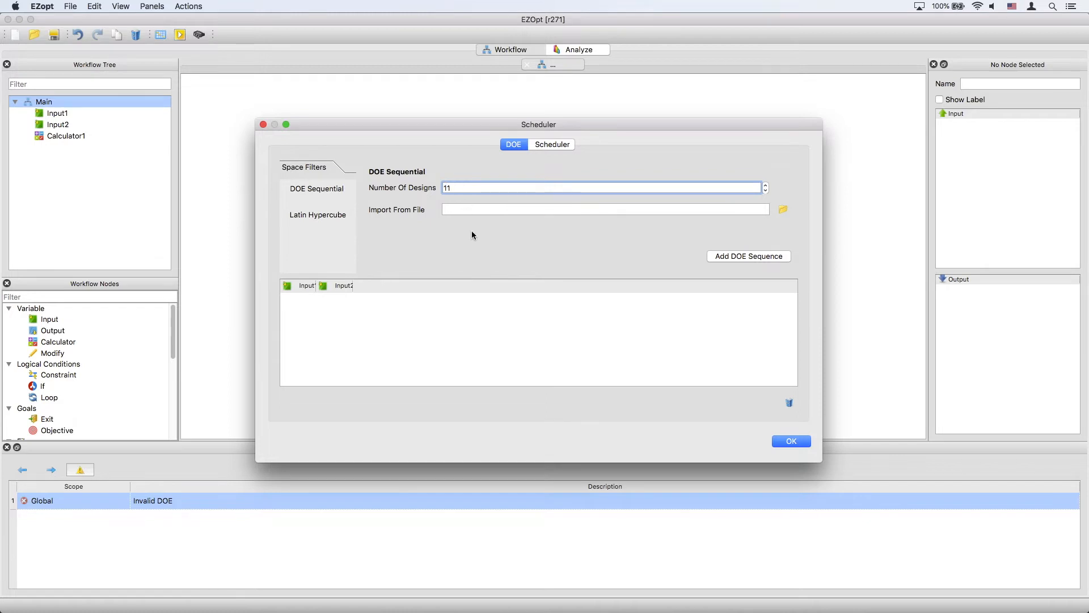
pyautogui.click(752, 257)
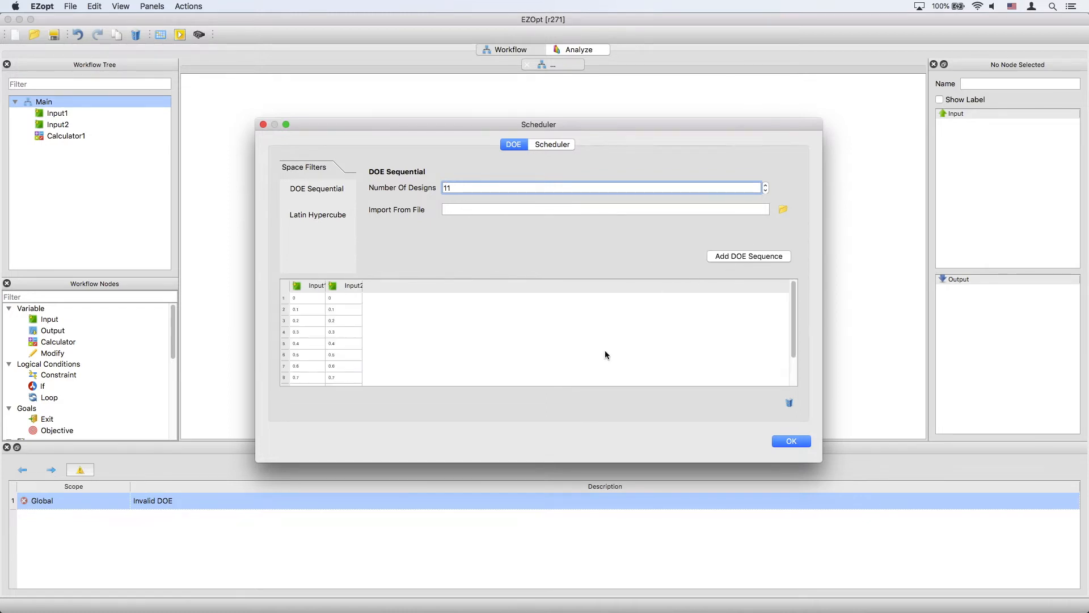
pyautogui.moveTo(539, 463); pyautogui.dragTo(535, 499)
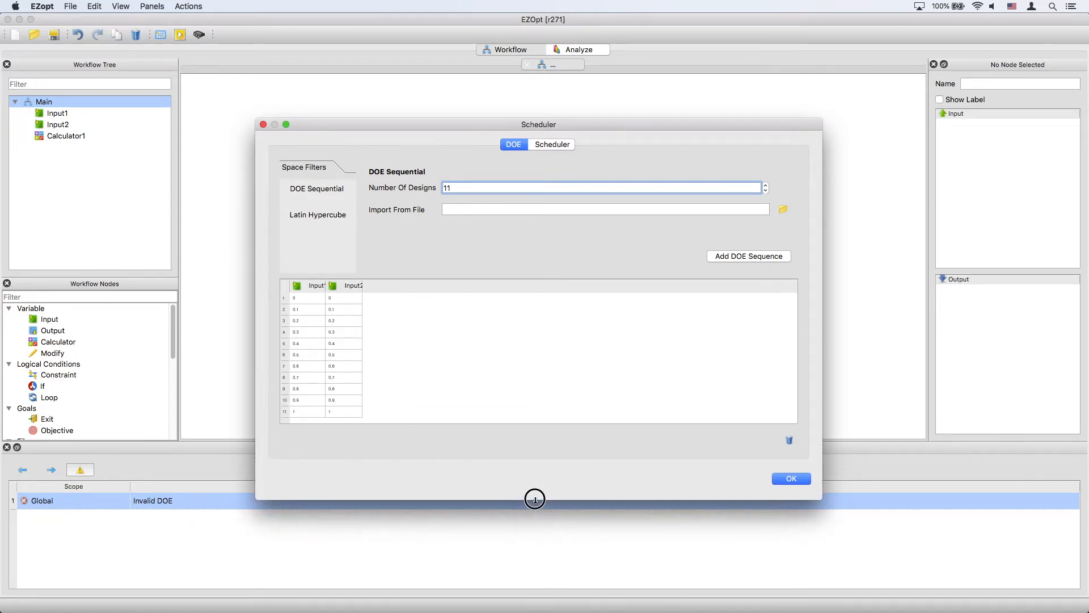
# Select all designs in the DOE table at once and clear the selection.
pyautogui.click(505, 317)
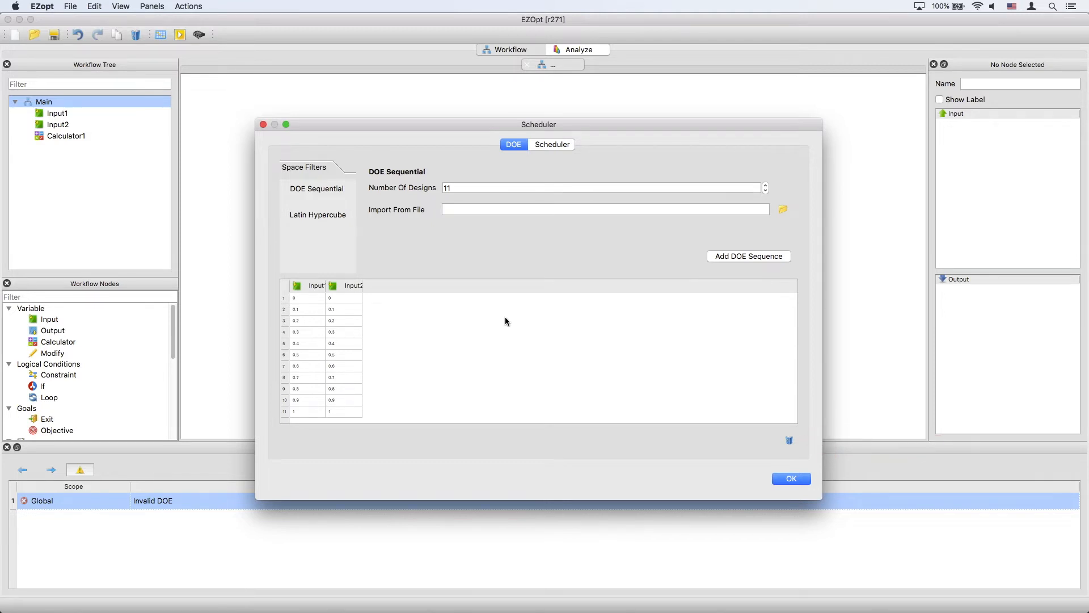
pyautogui.click(285, 287)
pyautogui.click(423, 331)
pyautogui.press('super+a')
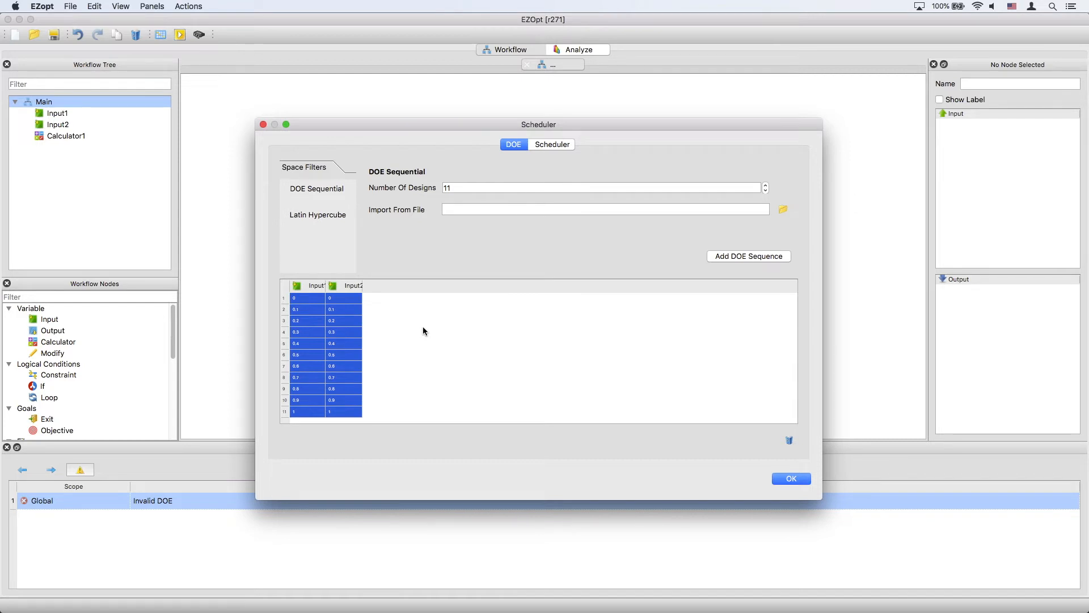
pyautogui.click(423, 330)
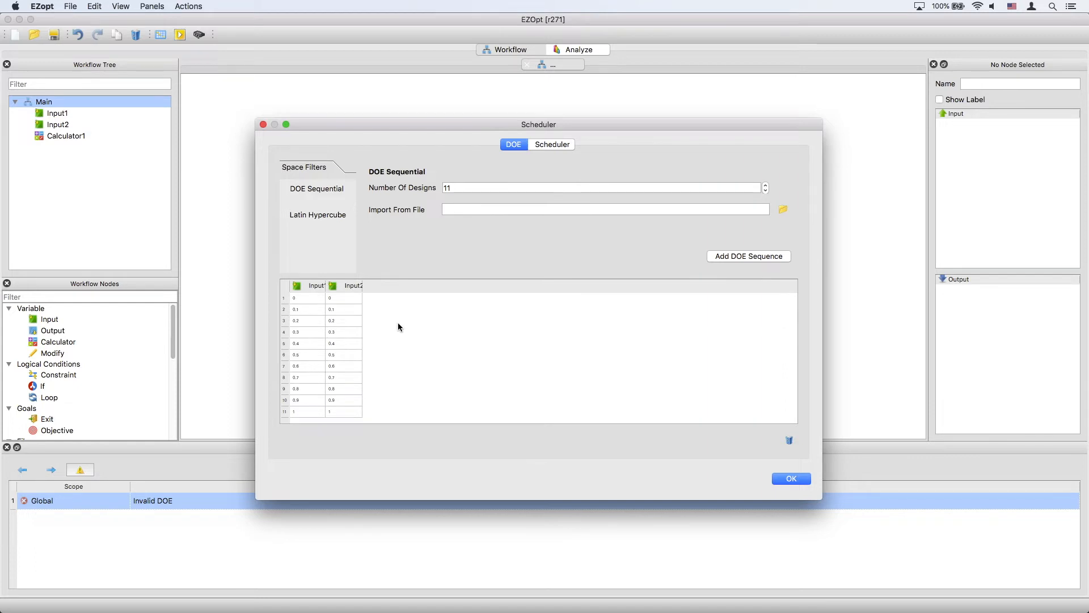
# Select designs 2 and 7 individually, then the range from 2 to 7, clearing each selection.
pyautogui.click(333, 311)
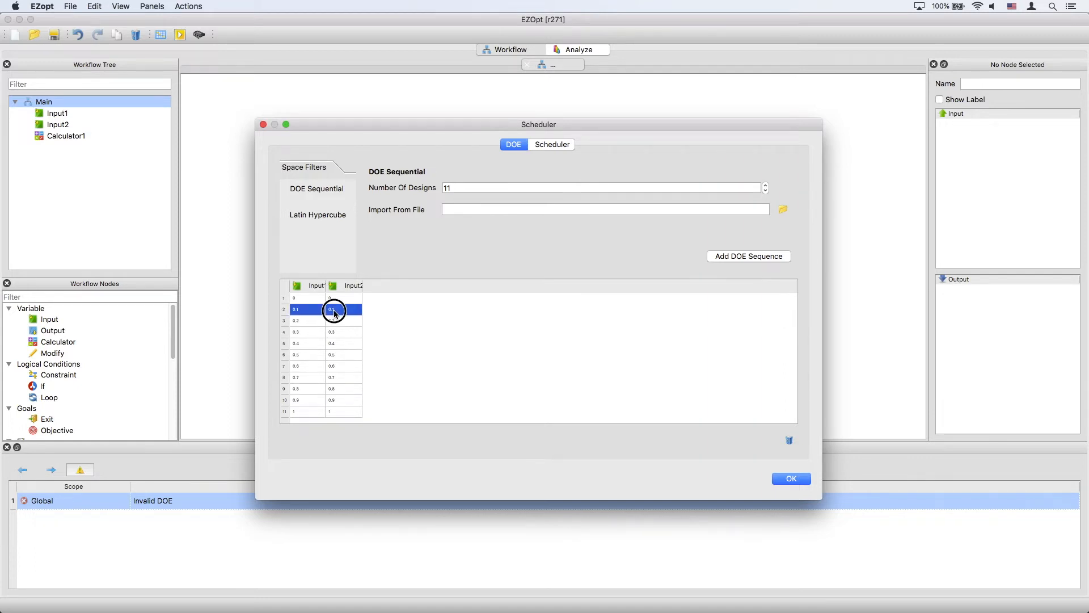
pyautogui.keyDown('super'); pyautogui.click(347, 367); pyautogui.keyUp('super')
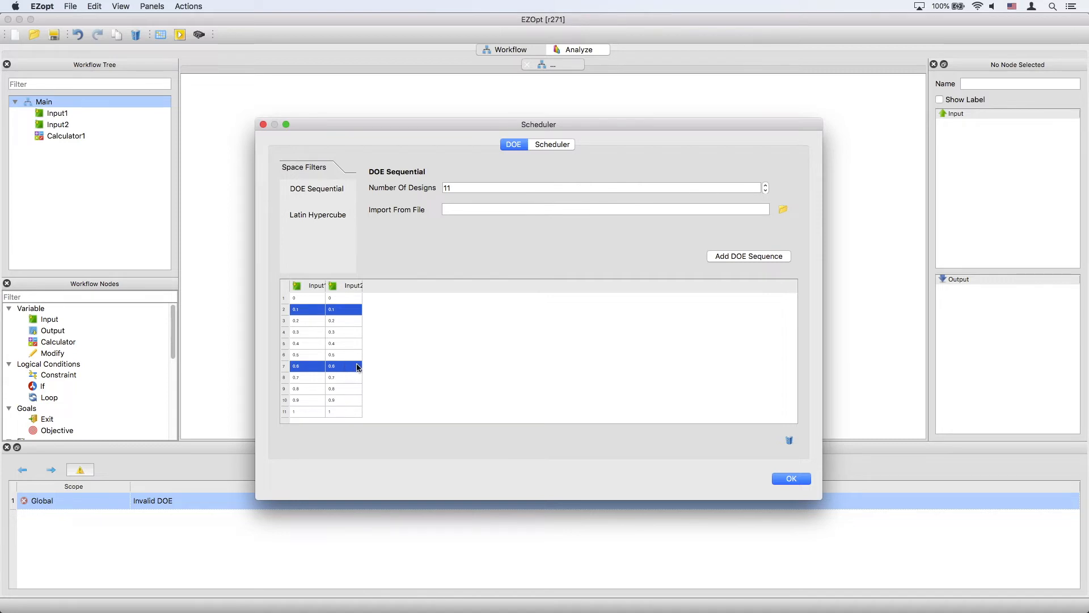
pyautogui.click(424, 367)
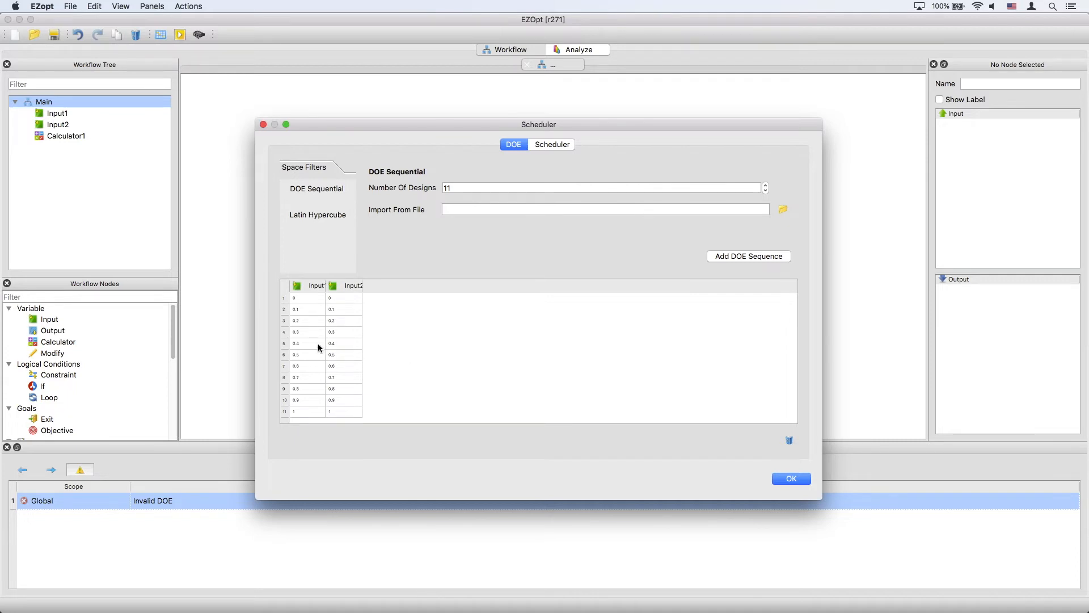
pyautogui.click(337, 312)
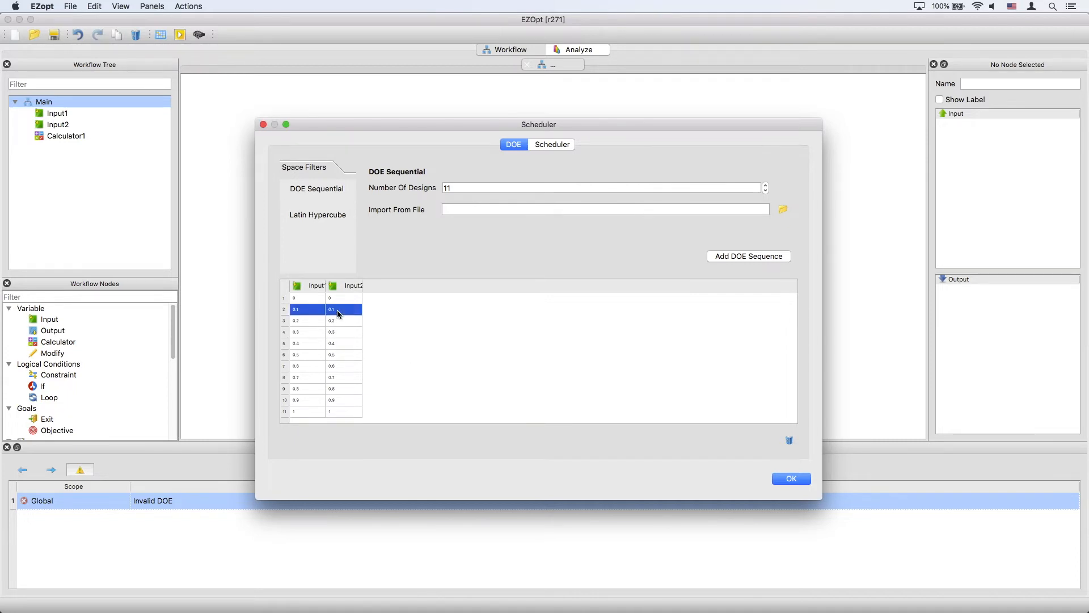
pyautogui.keyDown('shift'); pyautogui.click(342, 369); pyautogui.keyUp('shift')
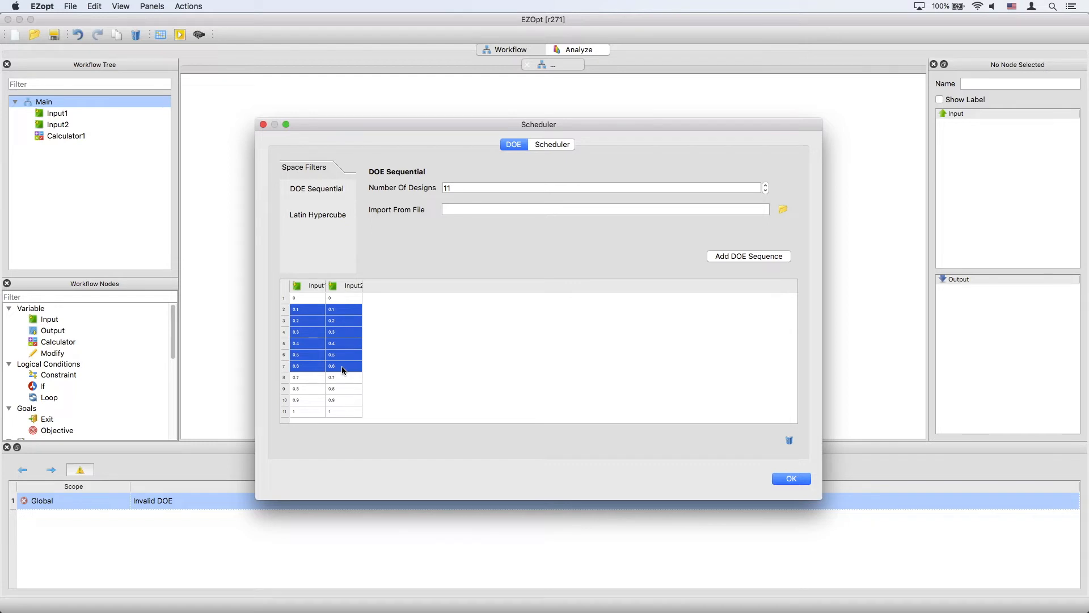
pyautogui.click(406, 372)
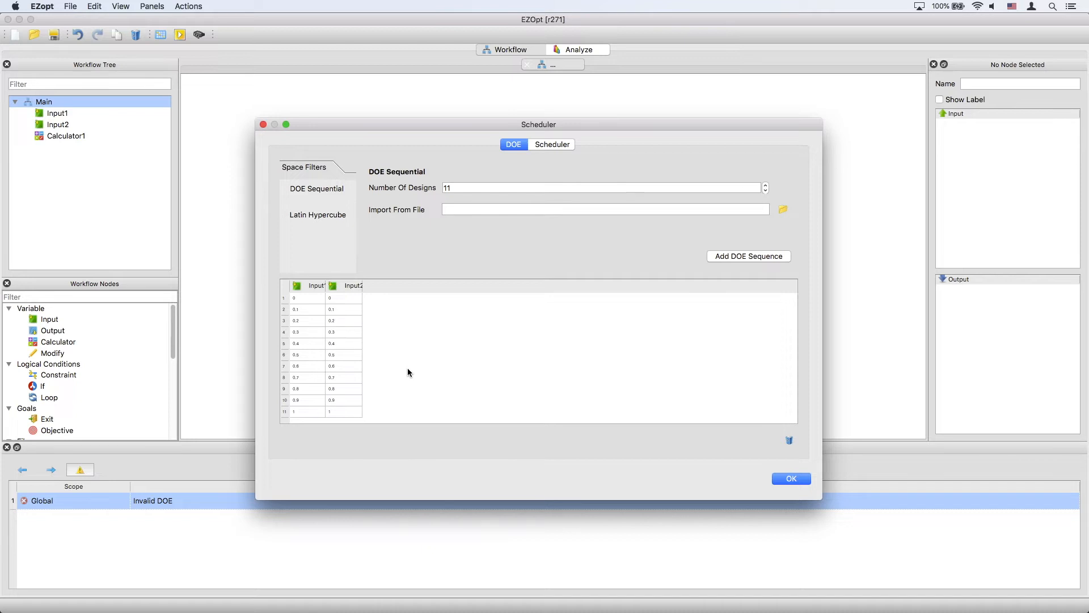
# Delete all the sequential designs from the DOE table.
pyautogui.click(284, 285)
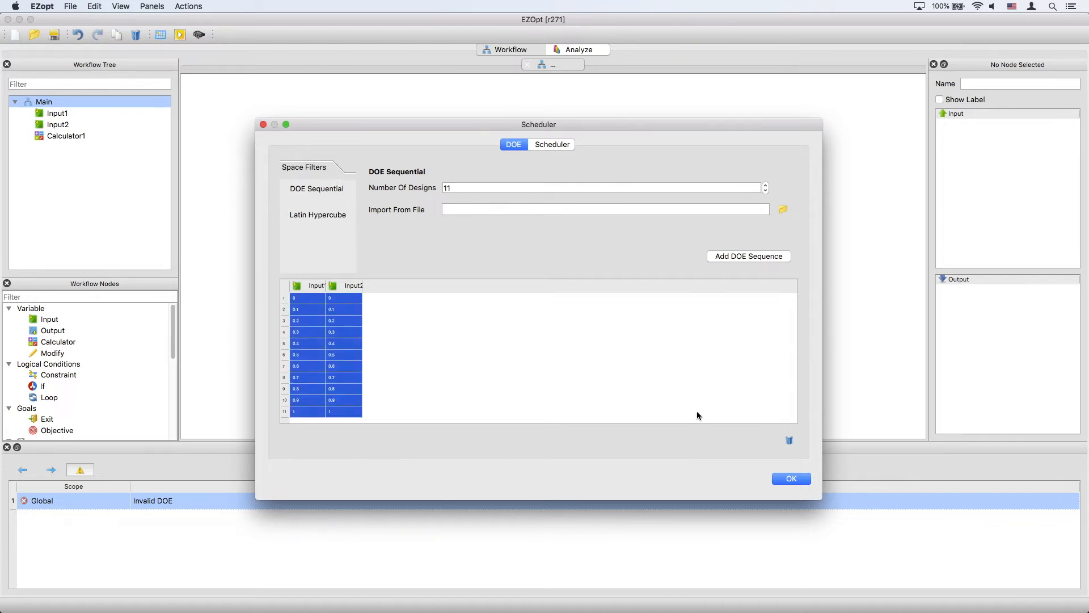
pyautogui.click(789, 440)
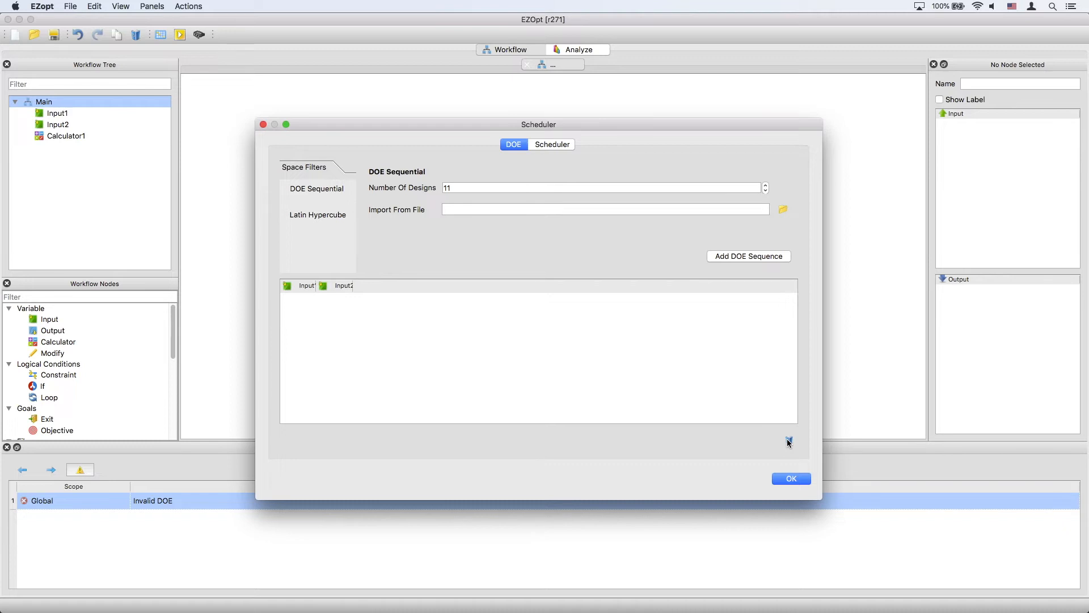
# Switch to TextEdit to compare the formatting of DOE_file-correct and DOE_file-incorrect, and return to EZOpt.
pyautogui.press('super+Tab')
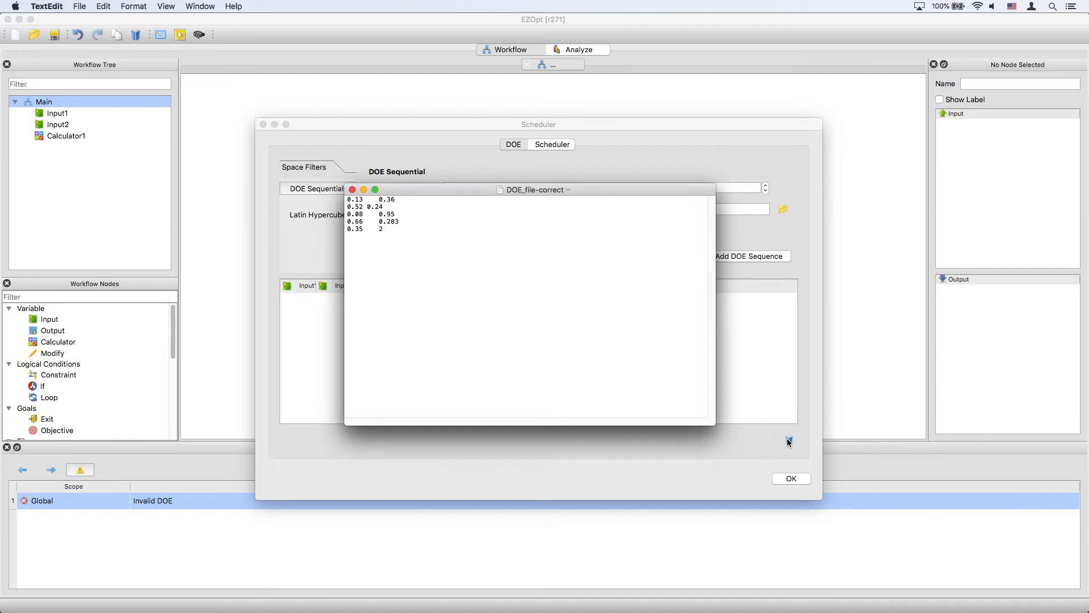
pyautogui.press('super+grave')
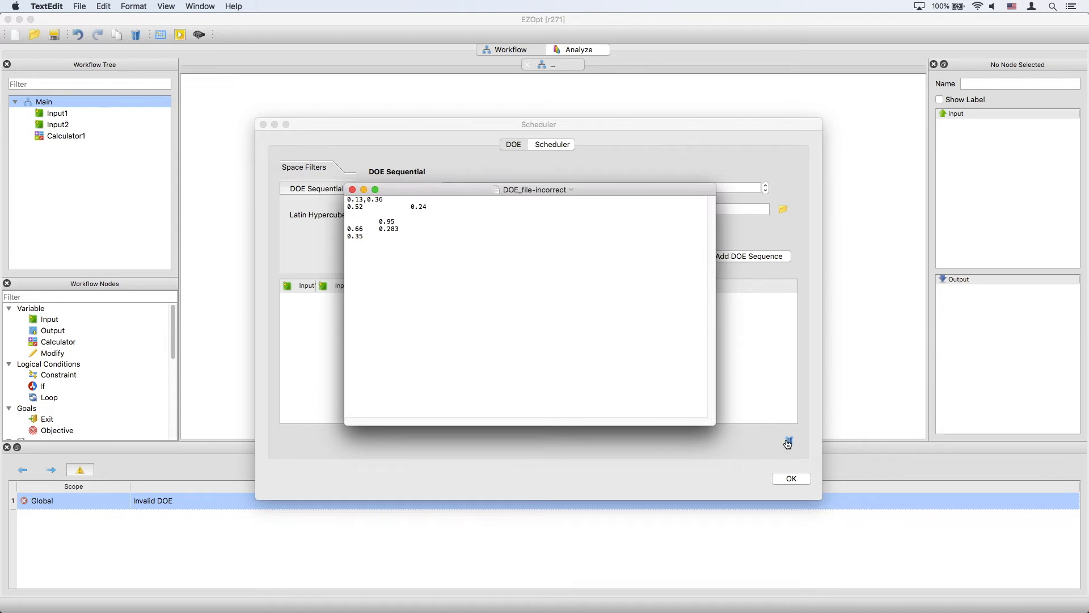
pyautogui.click(788, 443)
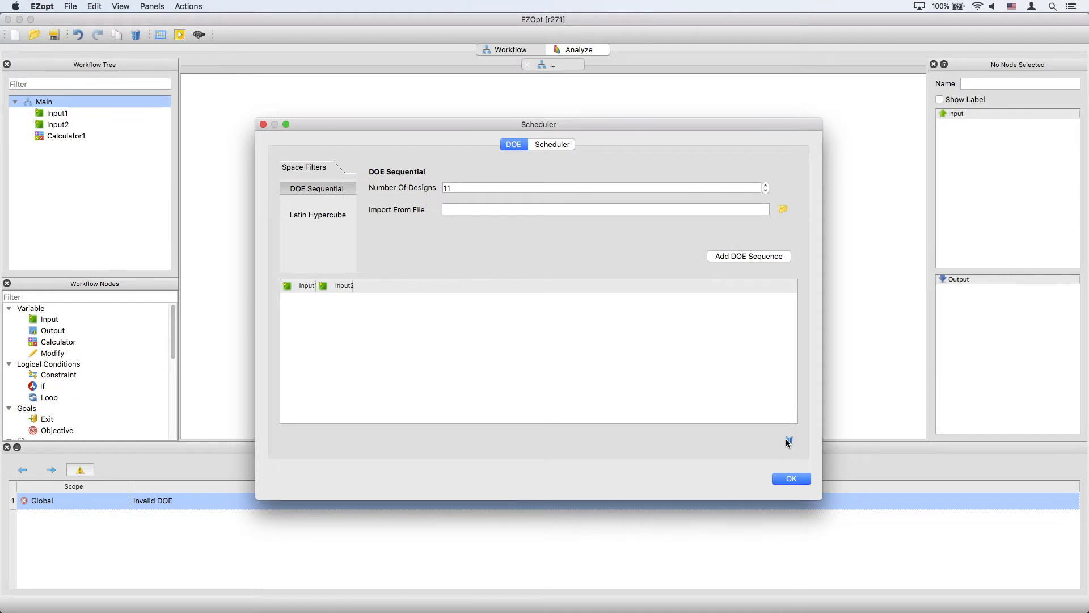
# Import DOE_file-correct.txt from the tutorial_2 folder and add its designs to the DOE table.
pyautogui.click(783, 210)
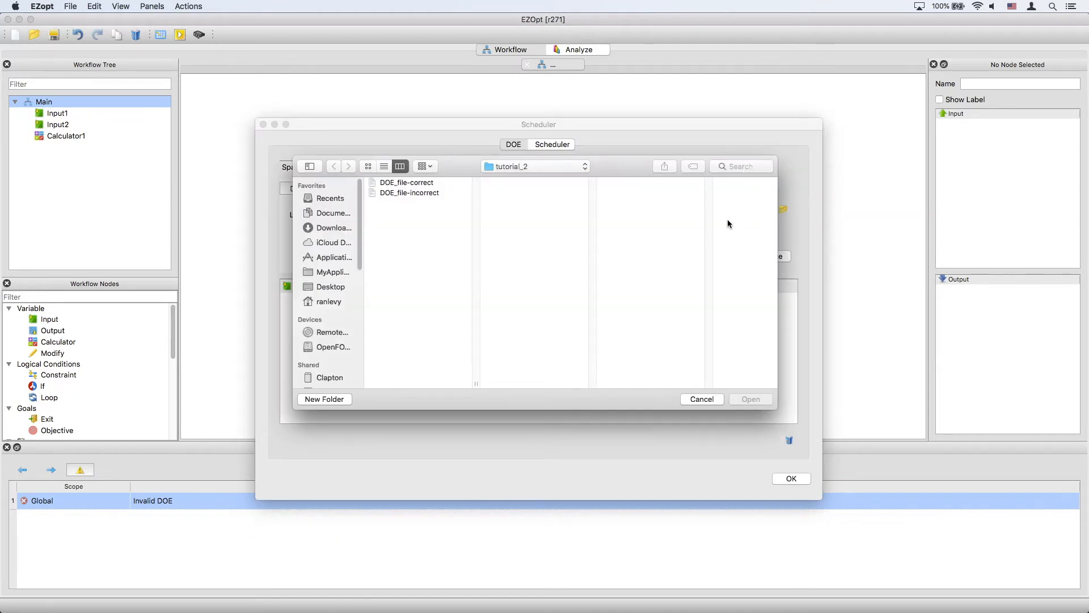
pyautogui.doubleClick(423, 183)
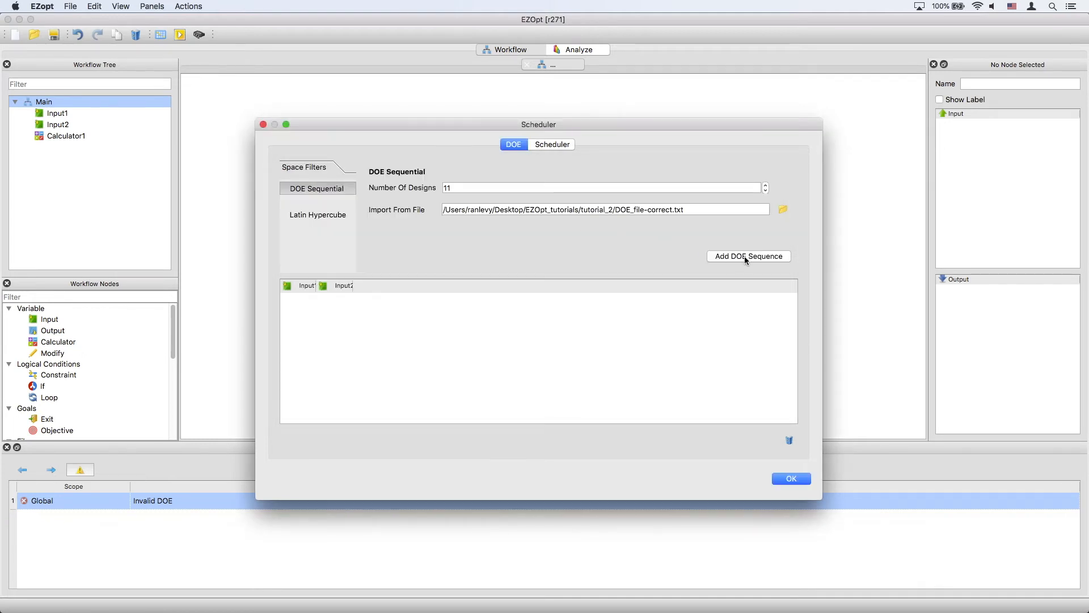
pyautogui.click(747, 257)
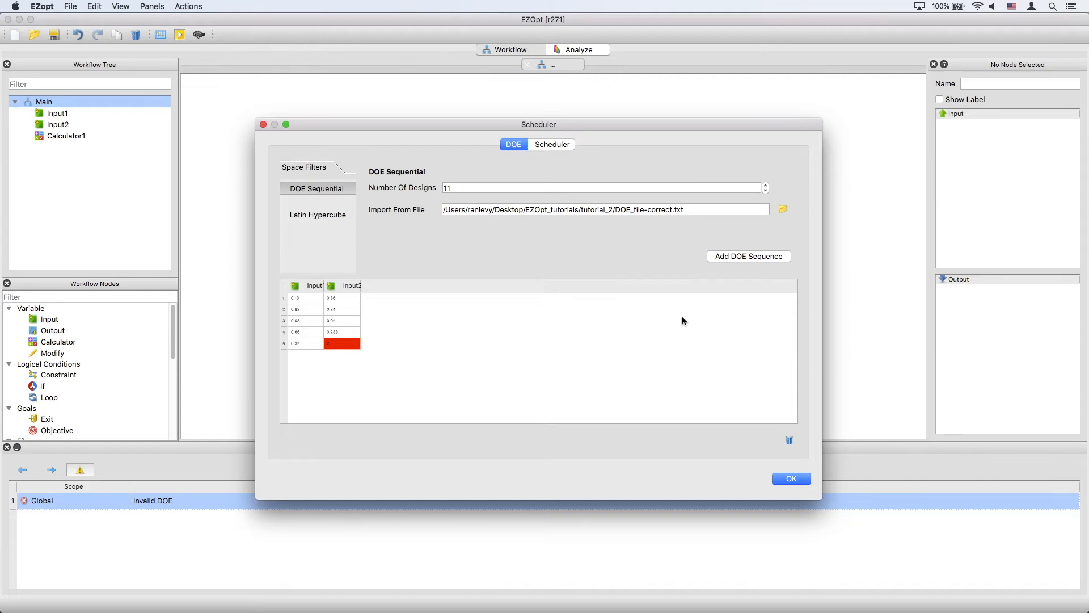
# Set the Input2 value of design 5 to 0.2 and accept the scheduler settings.
pyautogui.doubleClick(338, 344)
pyautogui.click(413, 368)
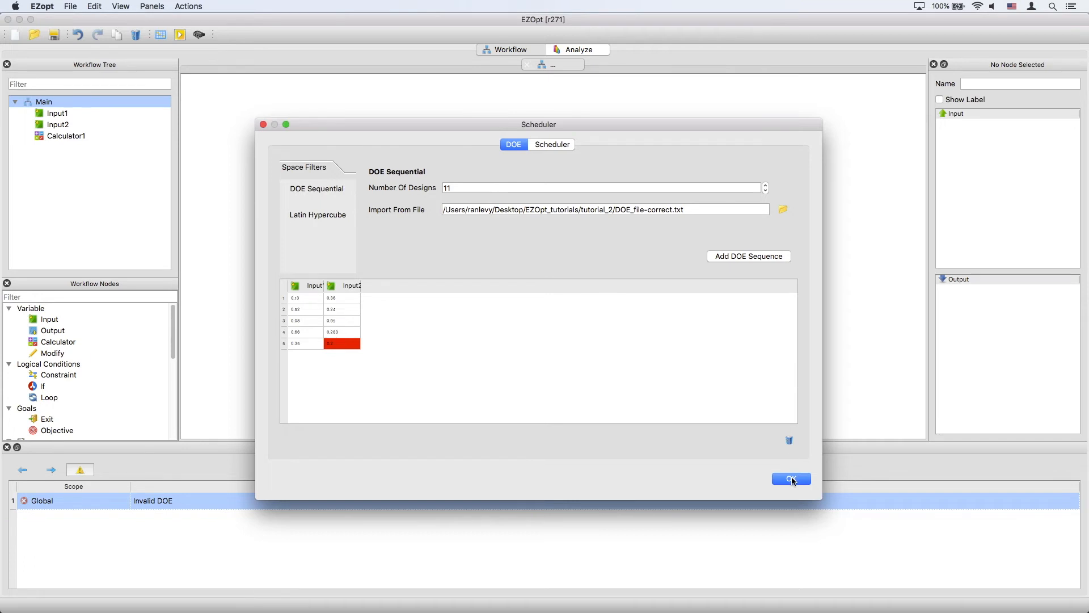
pyautogui.click(792, 480)
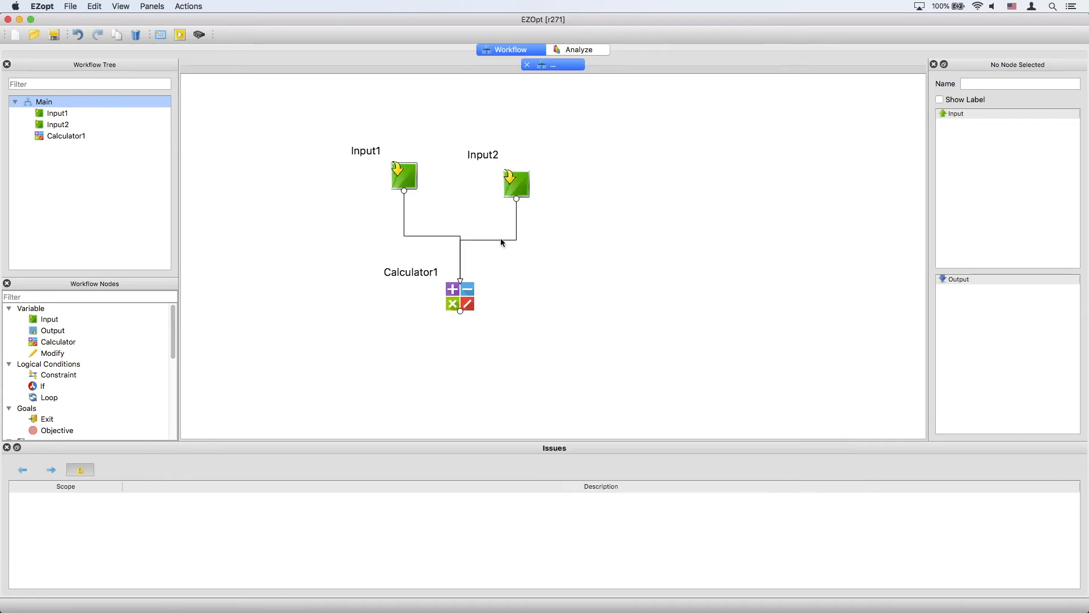
# Reopen the scheduler settings and delete all the imported designs from the DOE table.
pyautogui.click(161, 35)
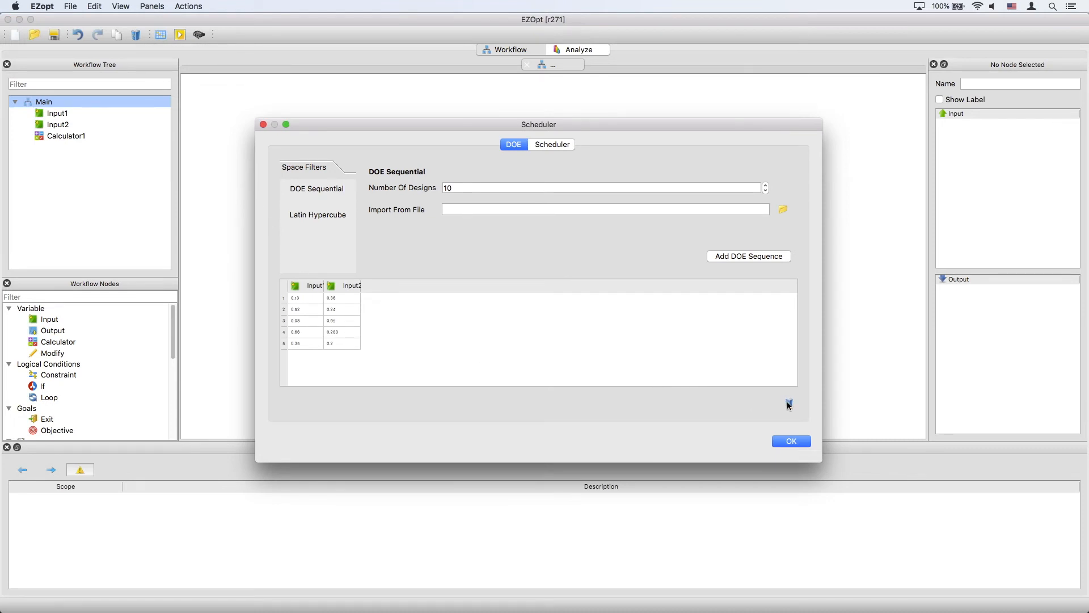
pyautogui.click(285, 289)
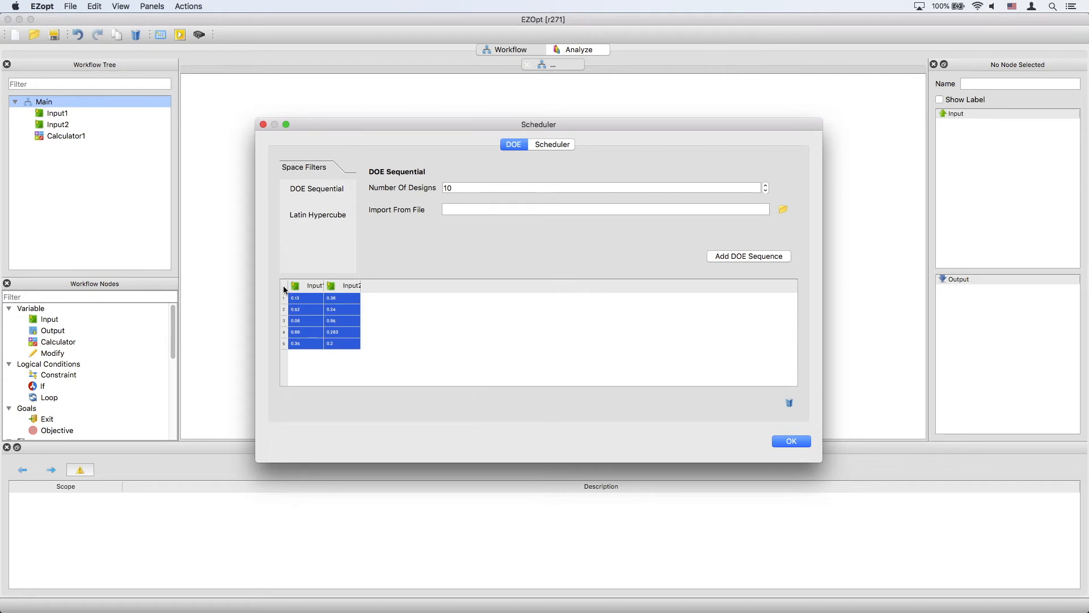
pyautogui.click(790, 403)
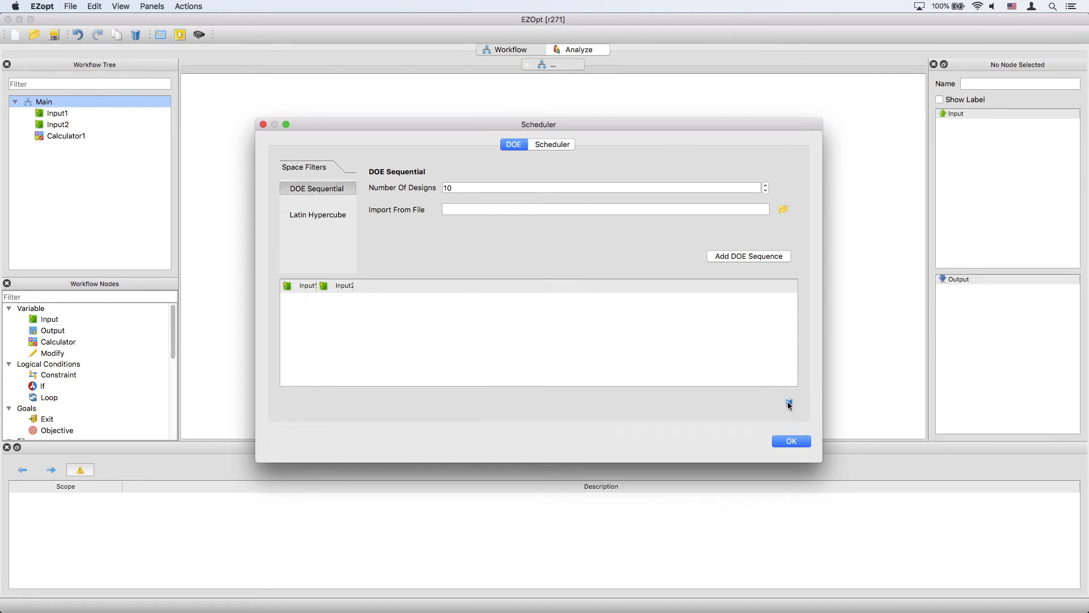
# Add two Latin Hypercube sequences to the DOE table, each with 2 regions and 3 designs.
pyautogui.click(316, 219)
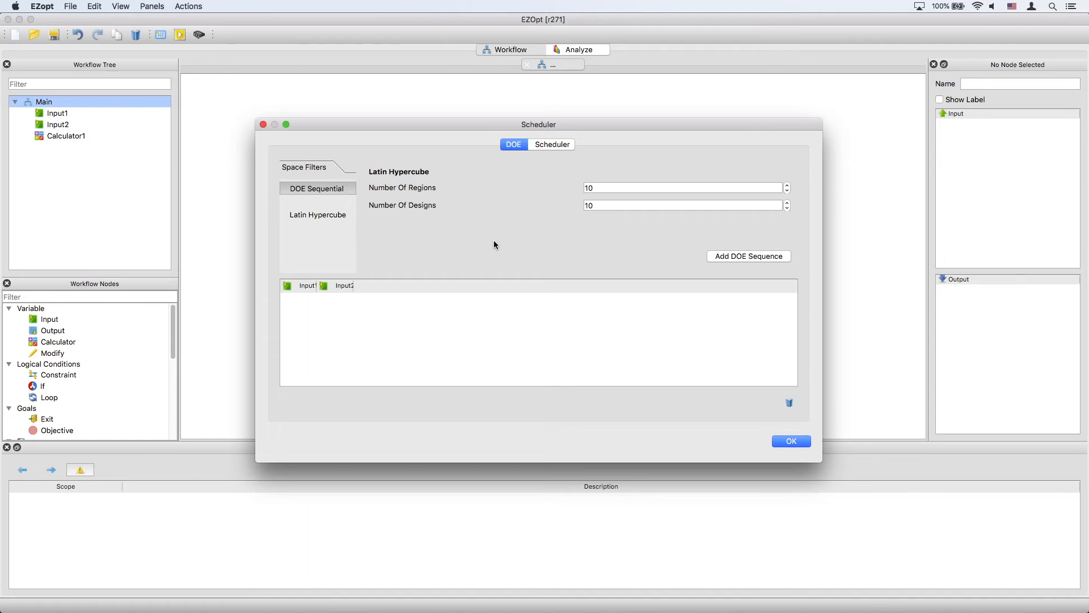
pyautogui.click(580, 188)
pyautogui.write('2')
pyautogui.click(598, 205)
pyautogui.write('3')
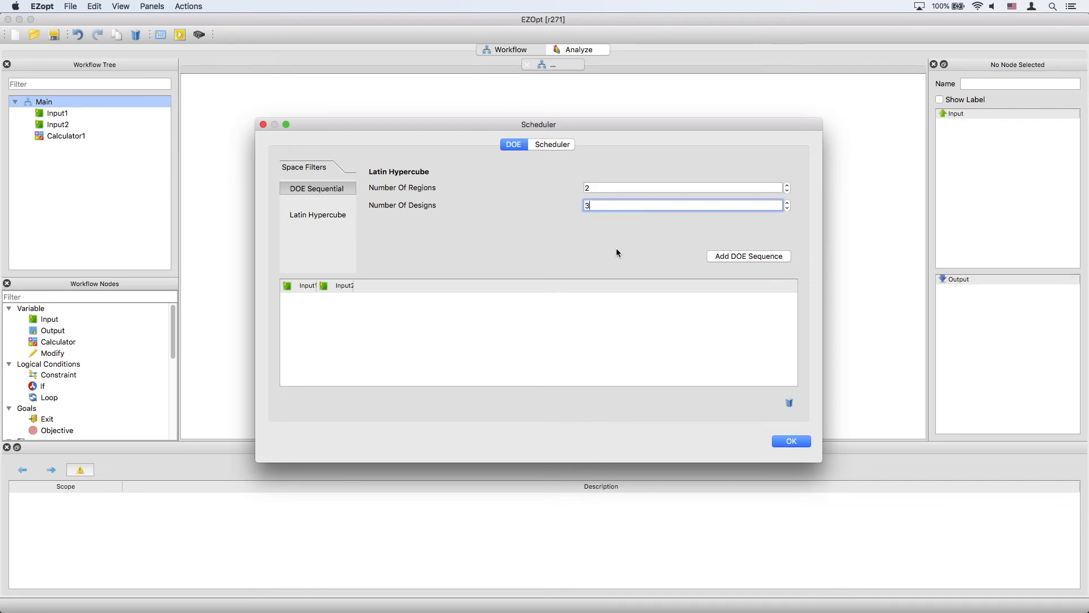
pyautogui.click(741, 256)
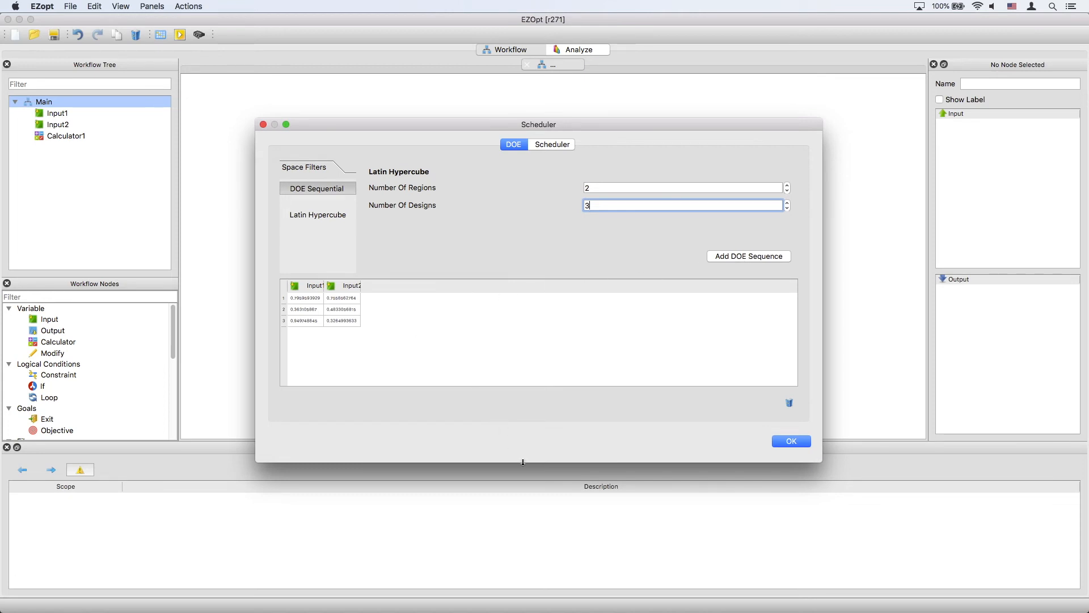
pyautogui.moveTo(538, 464); pyautogui.dragTo(538, 538)
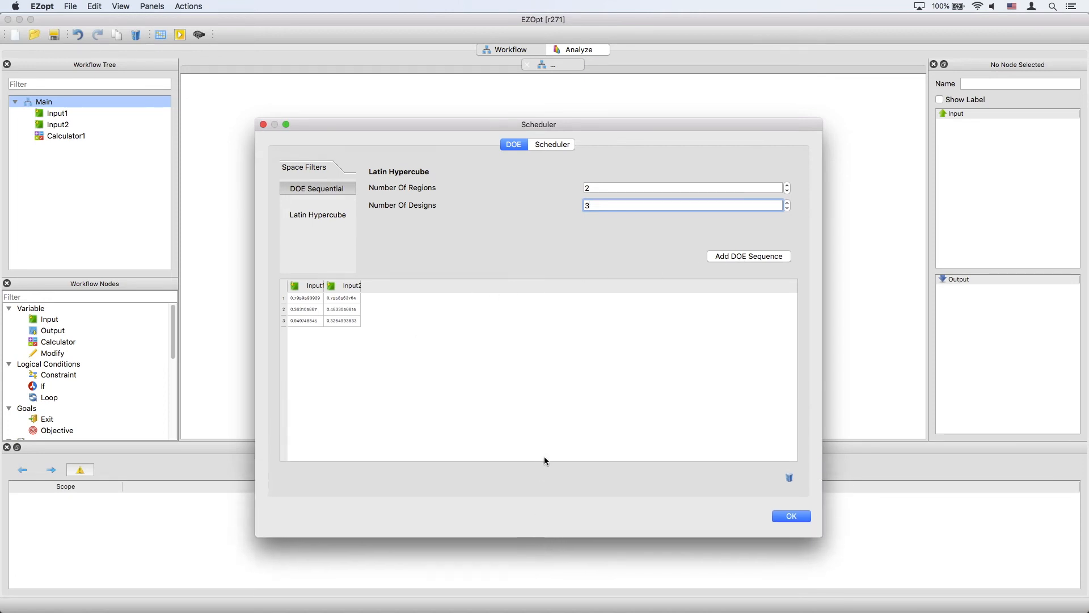
pyautogui.click(737, 254)
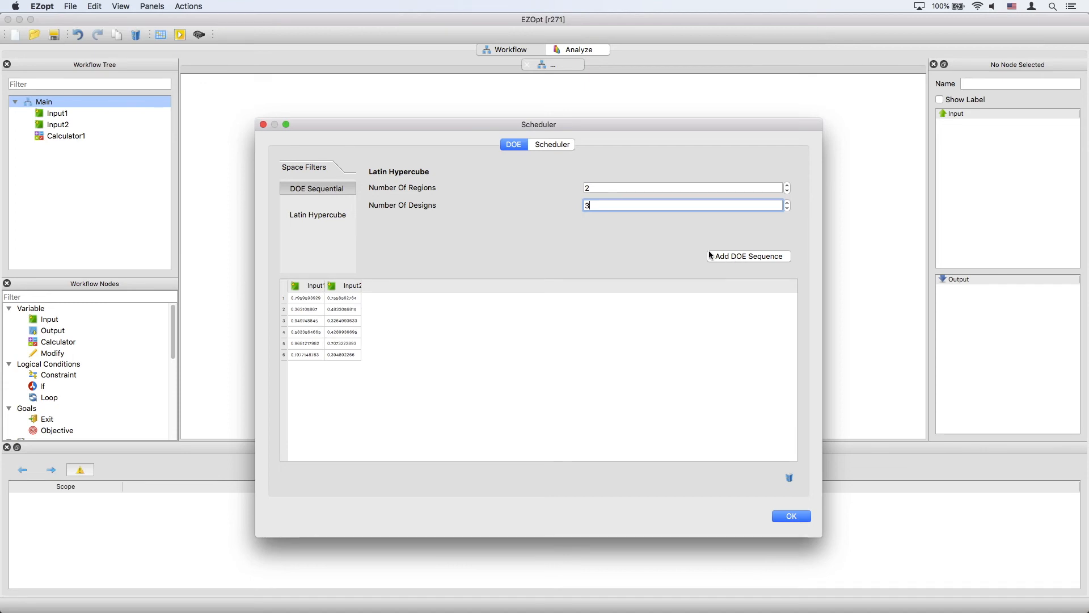
# Add a DOE Sequential sequence with 5 designs to the DOE table.
pyautogui.click(315, 190)
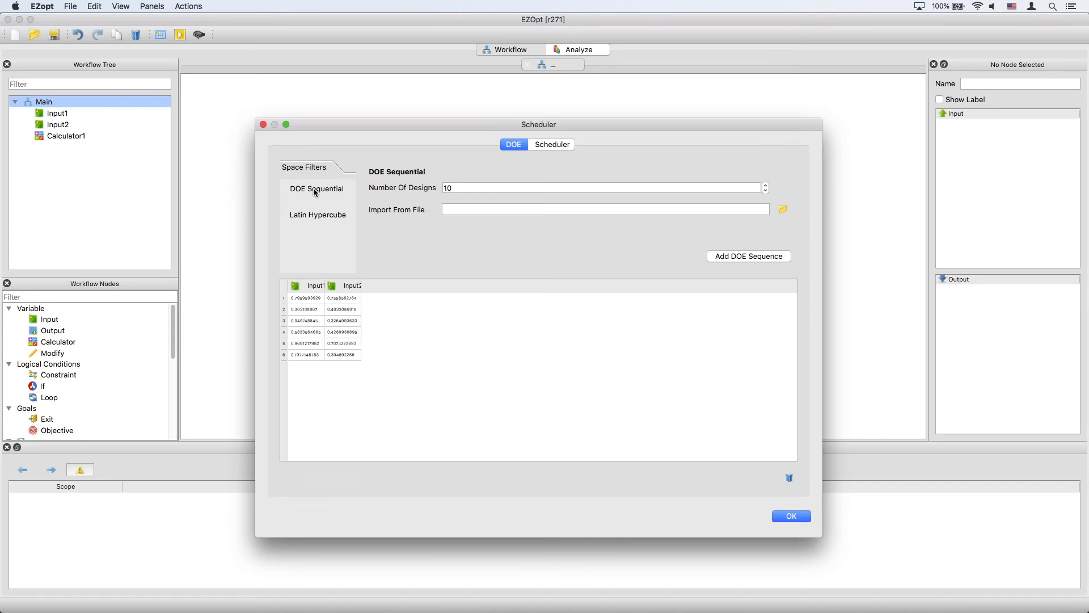
pyautogui.click(438, 186)
pyautogui.write('5')
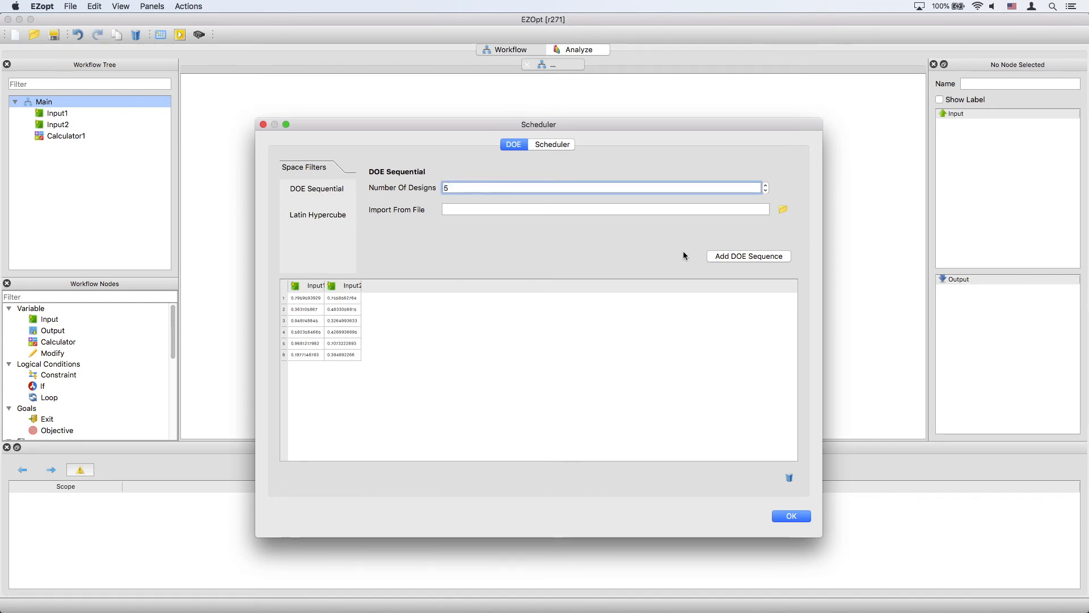
pyautogui.click(738, 258)
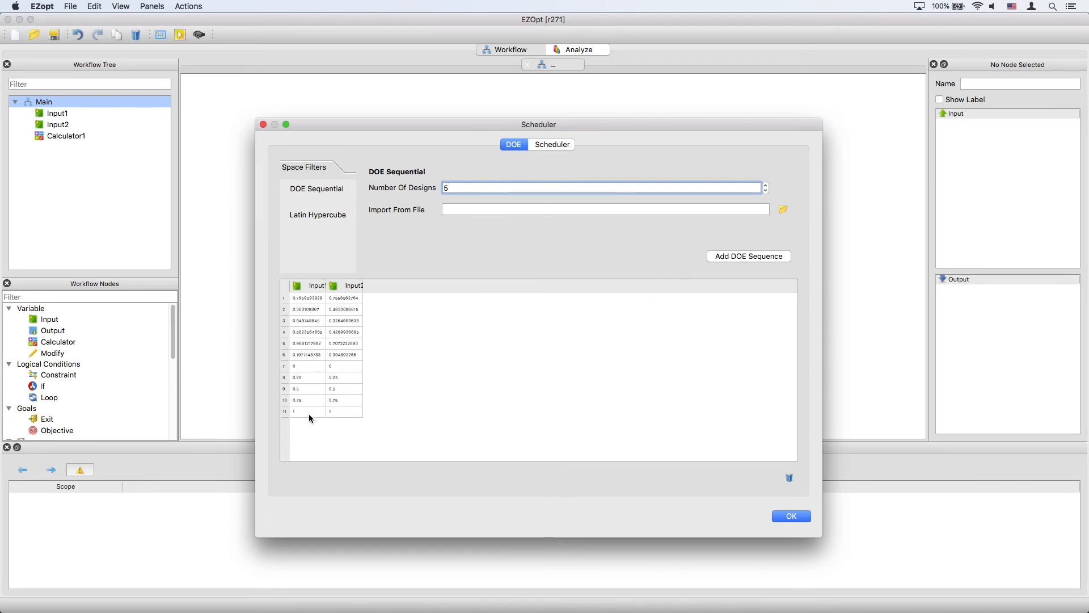
# Import DOE_file-correct.txt from the tutorial_2 folder and append its designs to the DOE table.
pyautogui.click(782, 211)
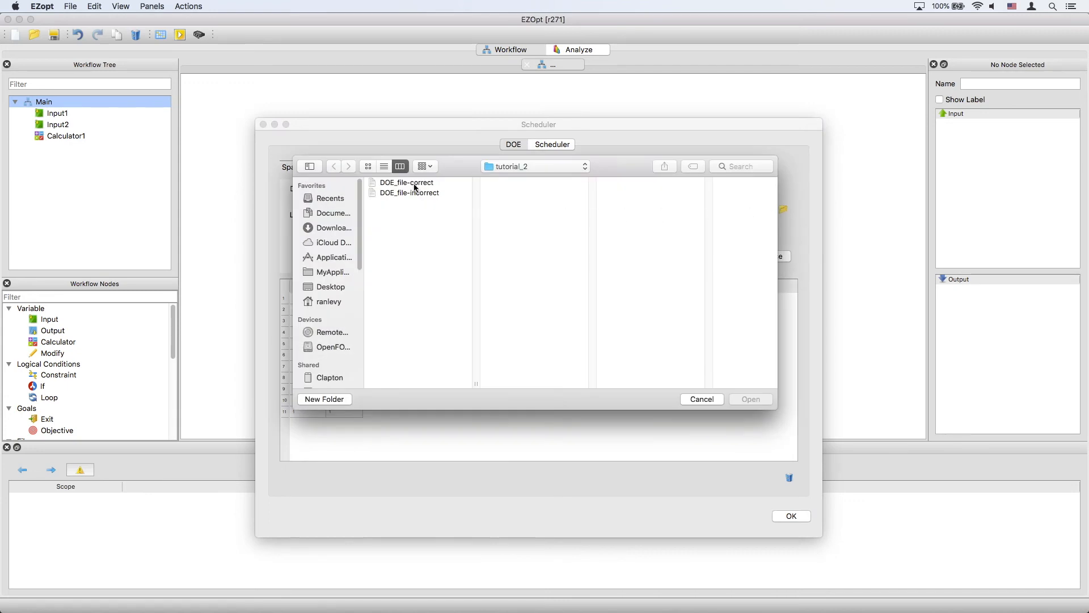
pyautogui.doubleClick(414, 187)
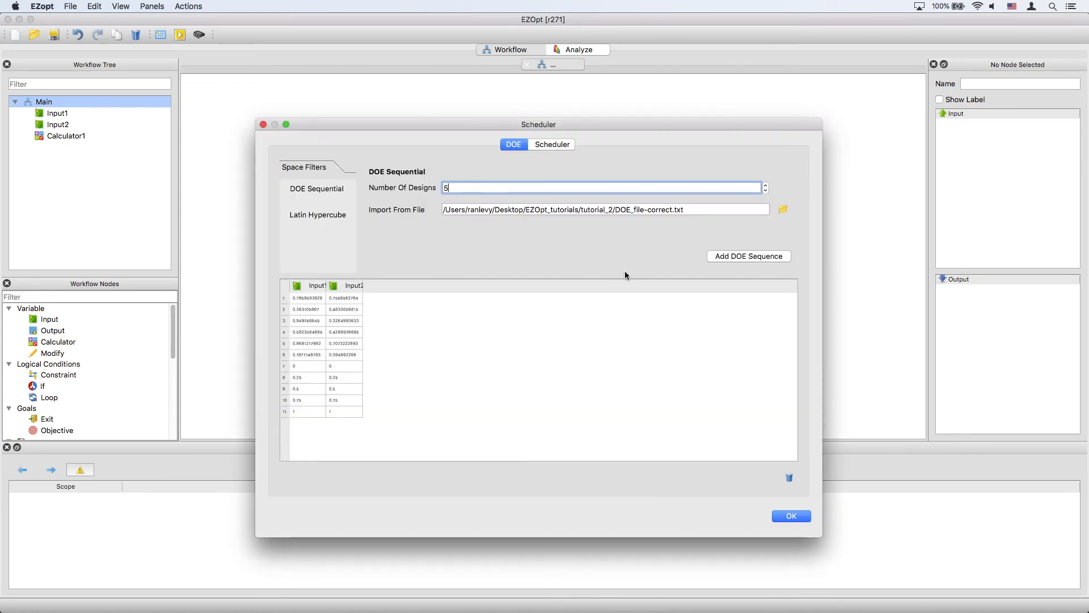
pyautogui.click(763, 257)
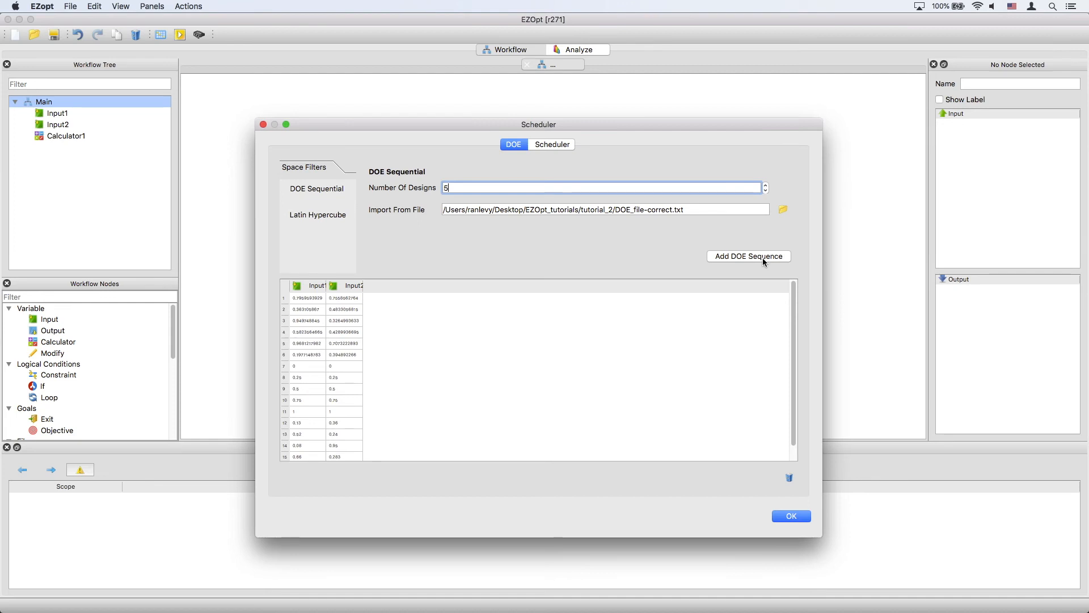
# Enlarge the scheduler dialog, delete the invalid design 16 from the DOE table and accept the settings.
pyautogui.moveTo(510, 538); pyautogui.dragTo(510, 570)
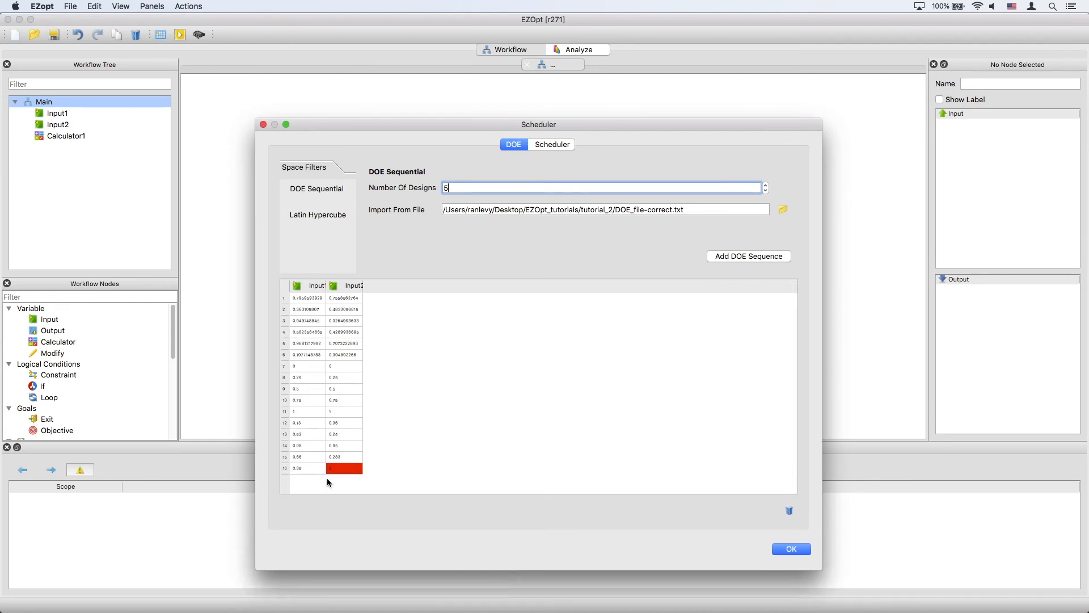
pyautogui.click(313, 469)
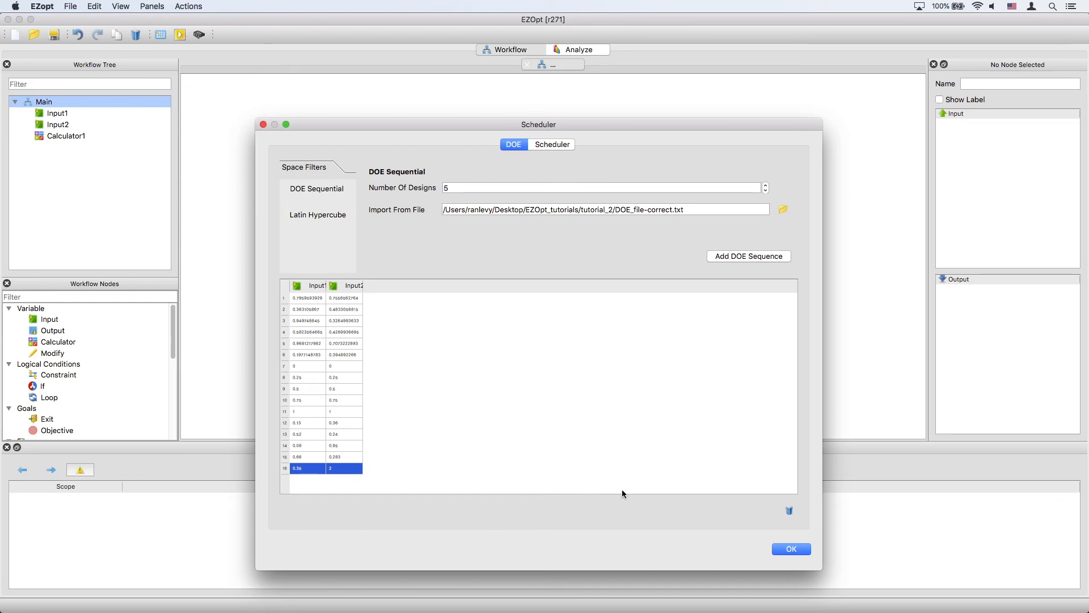
pyautogui.click(789, 512)
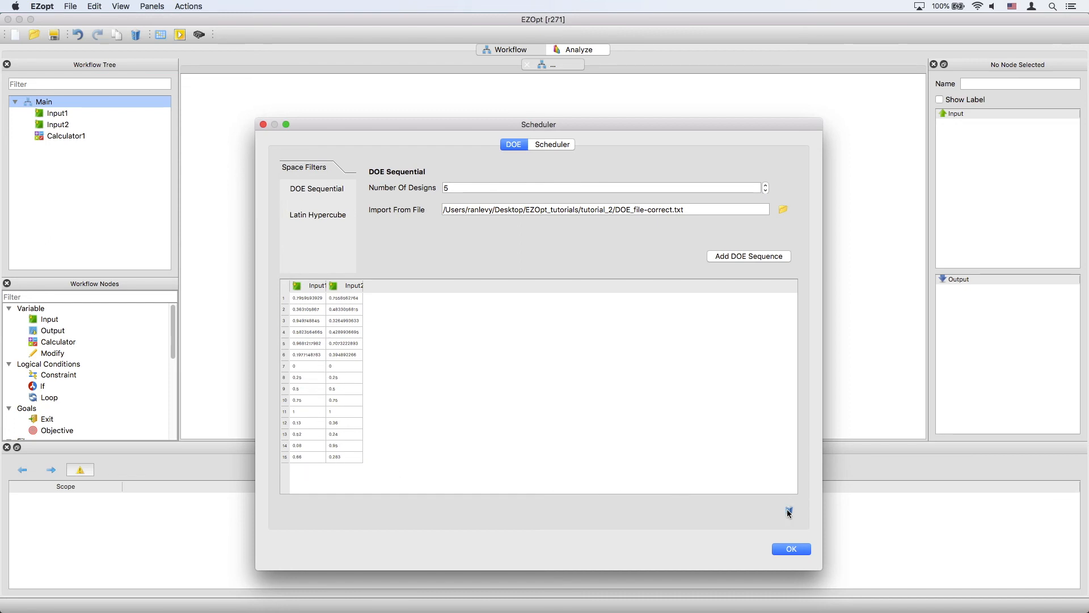
pyautogui.click(790, 548)
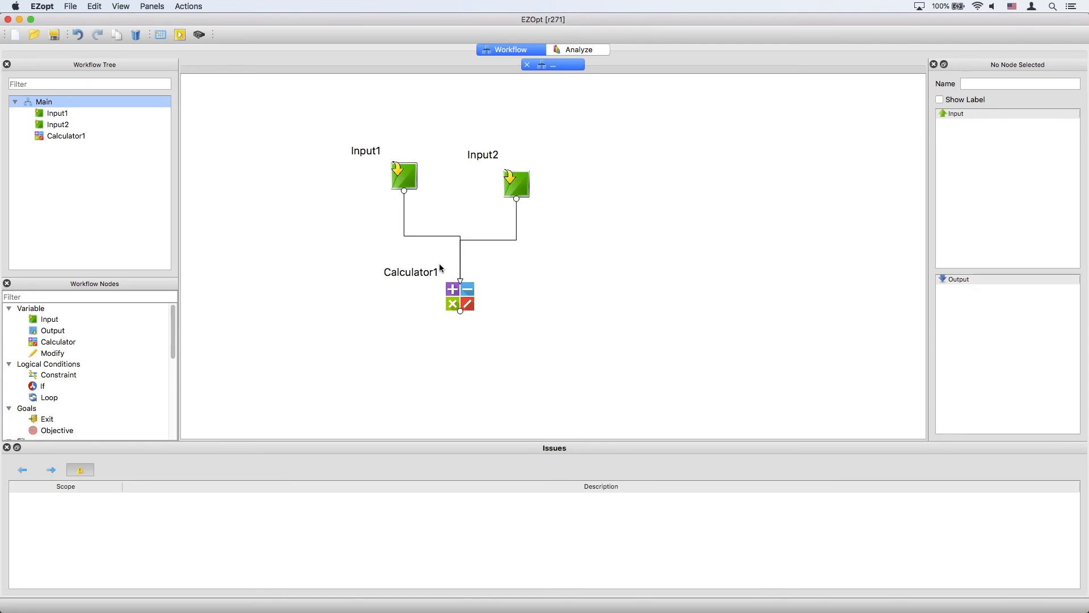
# Run the workflow in a new folder named "designs" inside tutorial_2.
pyautogui.click(178, 35)
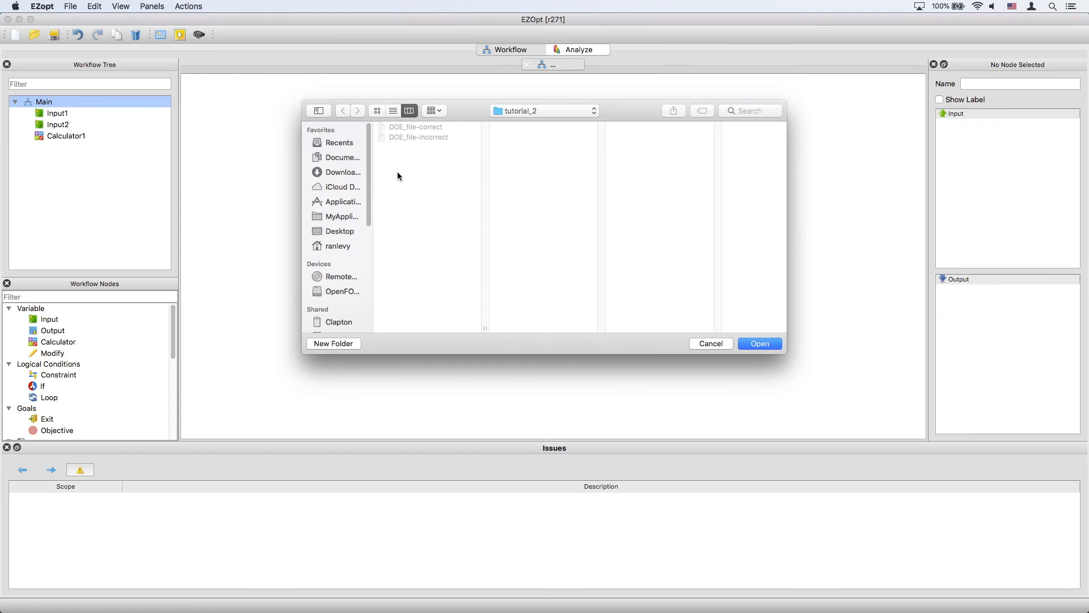
pyautogui.click(353, 345)
pyautogui.write('designs')
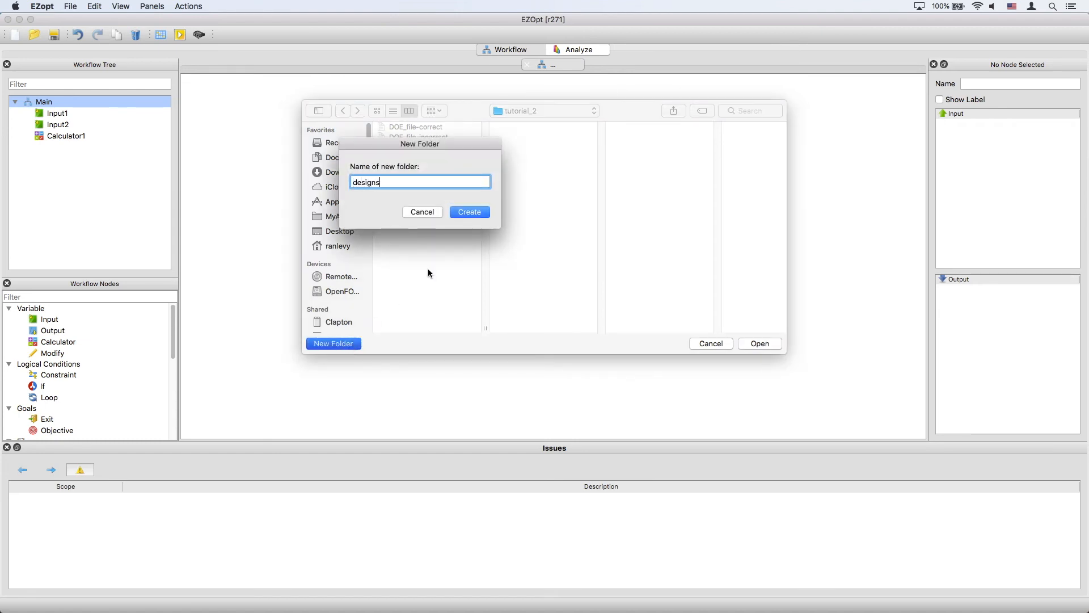
pyautogui.click(477, 213)
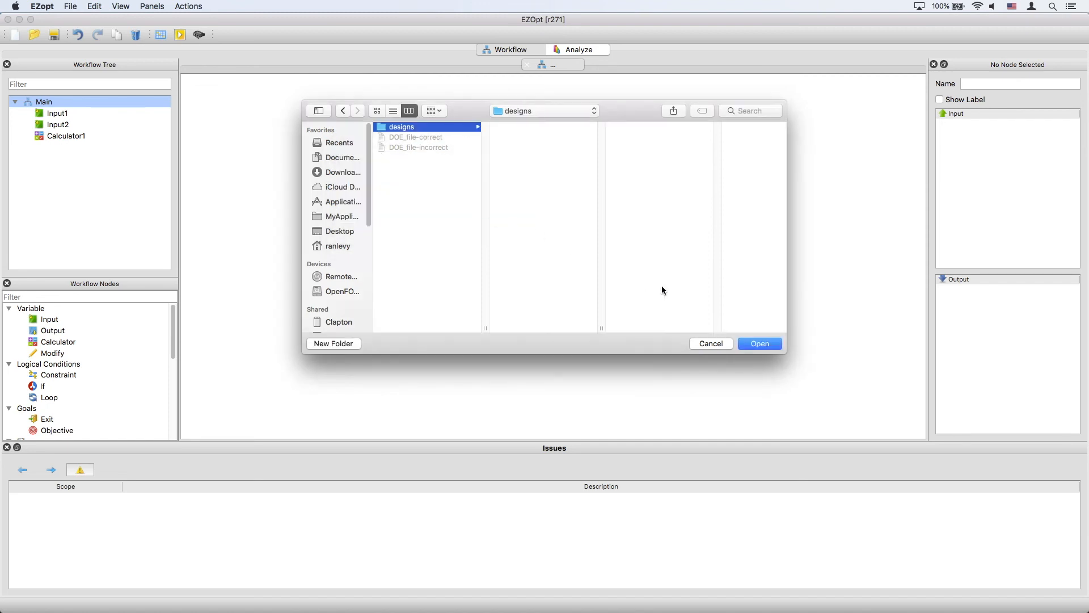
pyautogui.click(757, 342)
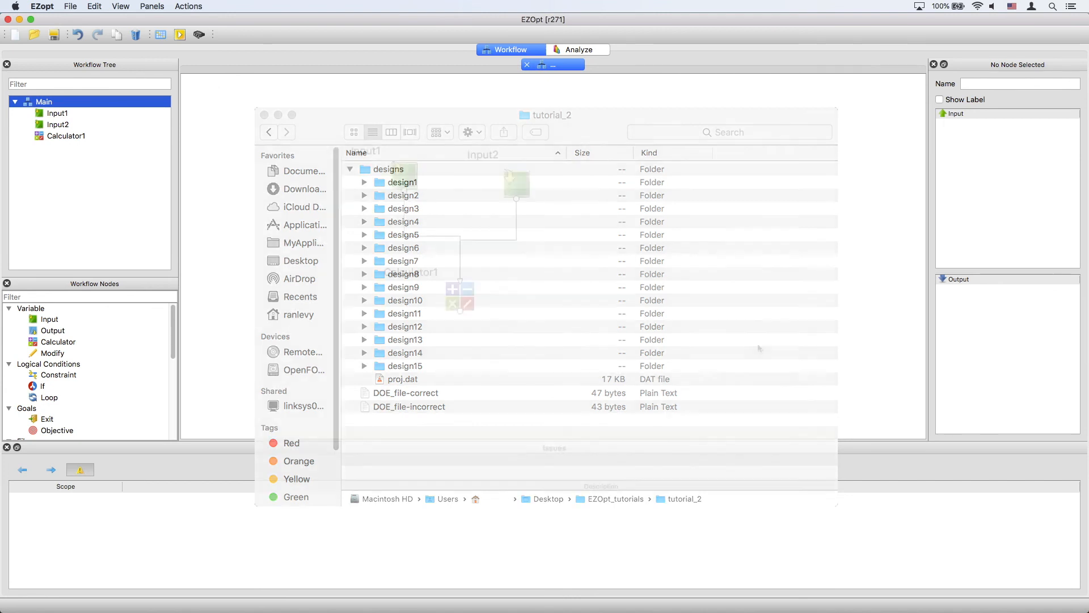
# Show the analysis results, enlarge the Case 1 Main Results table and enable full names for its data.
pyautogui.click(584, 49)
pyautogui.moveTo(335, 230); pyautogui.dragTo(435, 516)
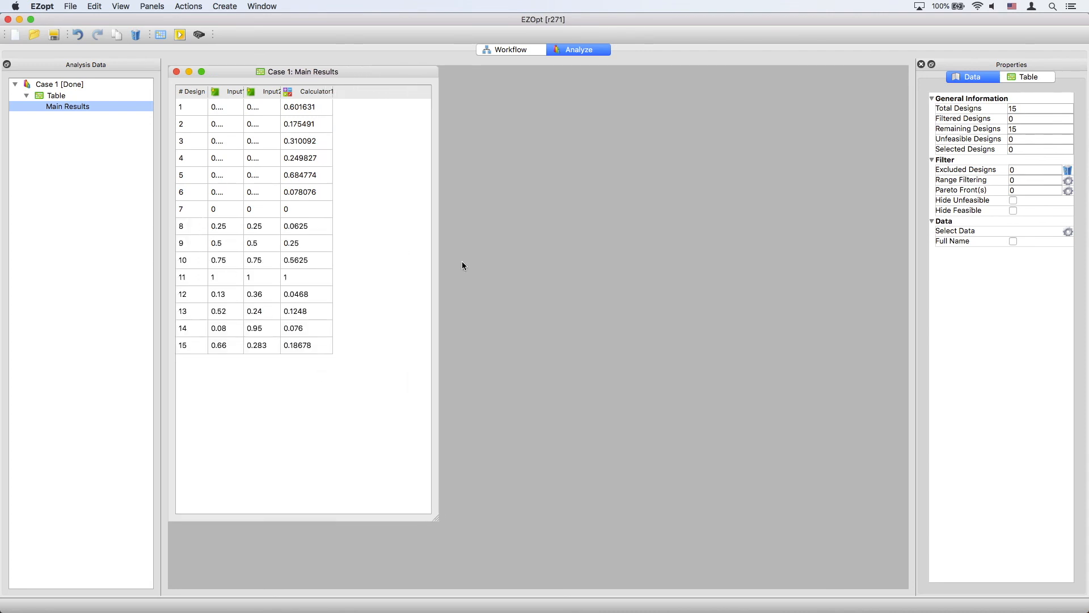
pyautogui.click(1014, 243)
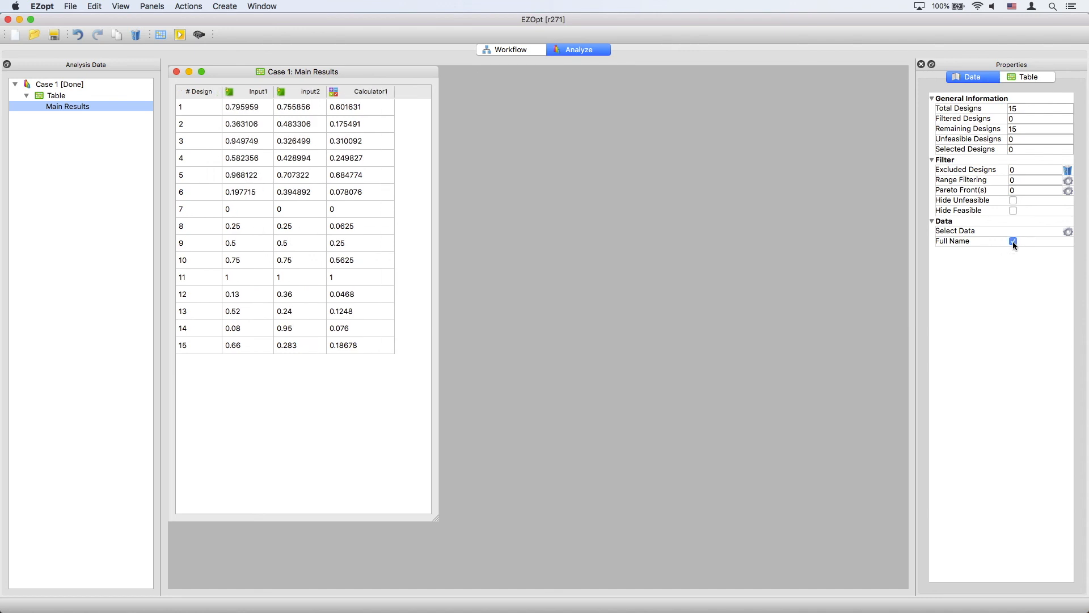
# Return to the workflow's scheduler settings, delete designs 9 through 13 from the DOE table and accept.
pyautogui.click(476, 47)
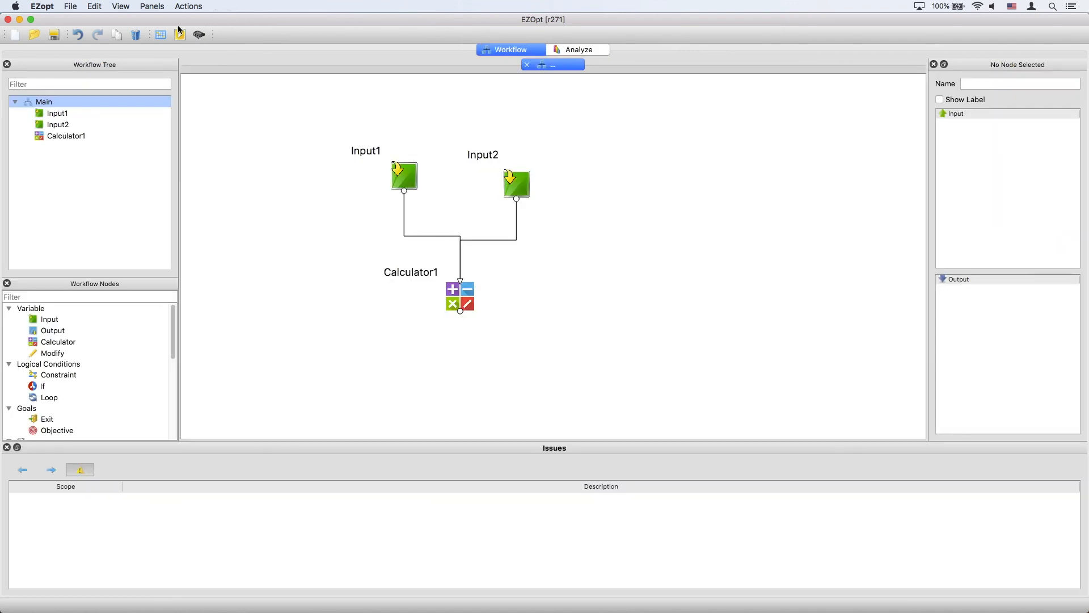
pyautogui.click(159, 36)
pyautogui.scroll(-3, 335, 328)
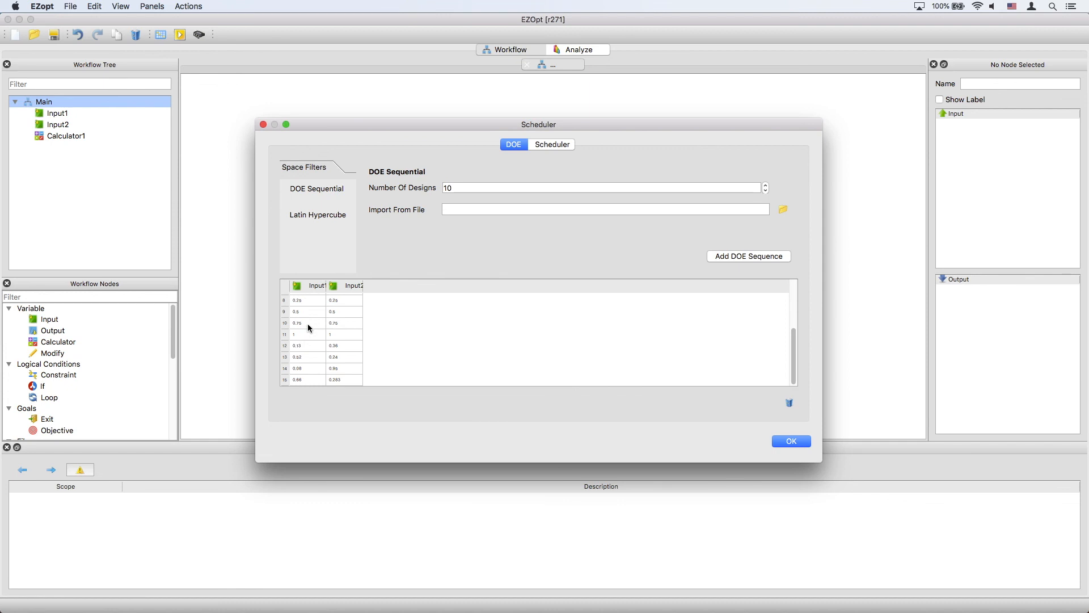
pyautogui.click(310, 316)
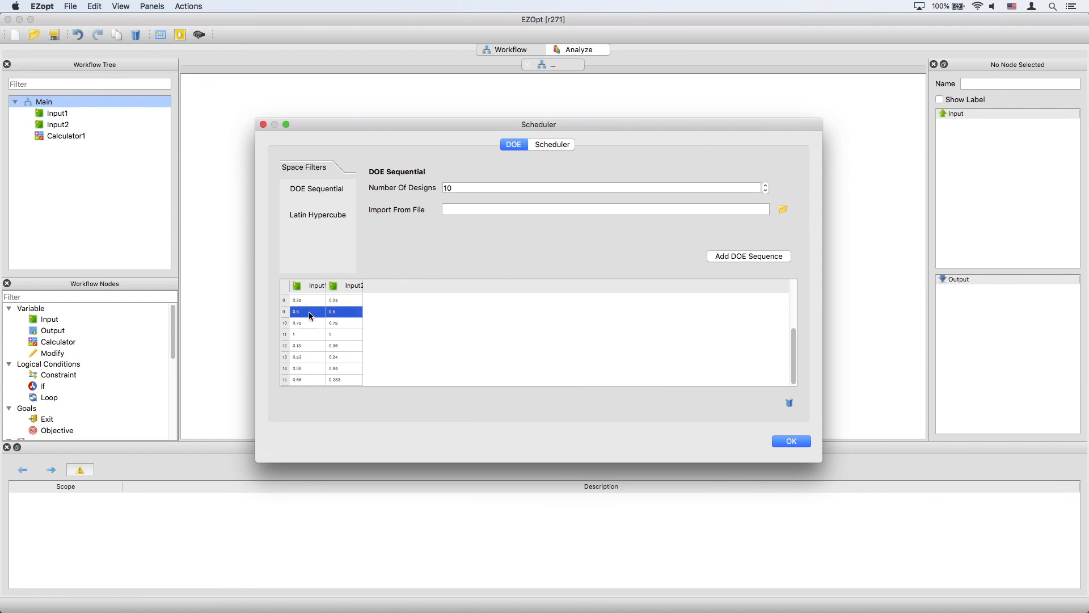
pyautogui.keyDown('shift'); pyautogui.click(309, 356); pyautogui.keyUp('shift')
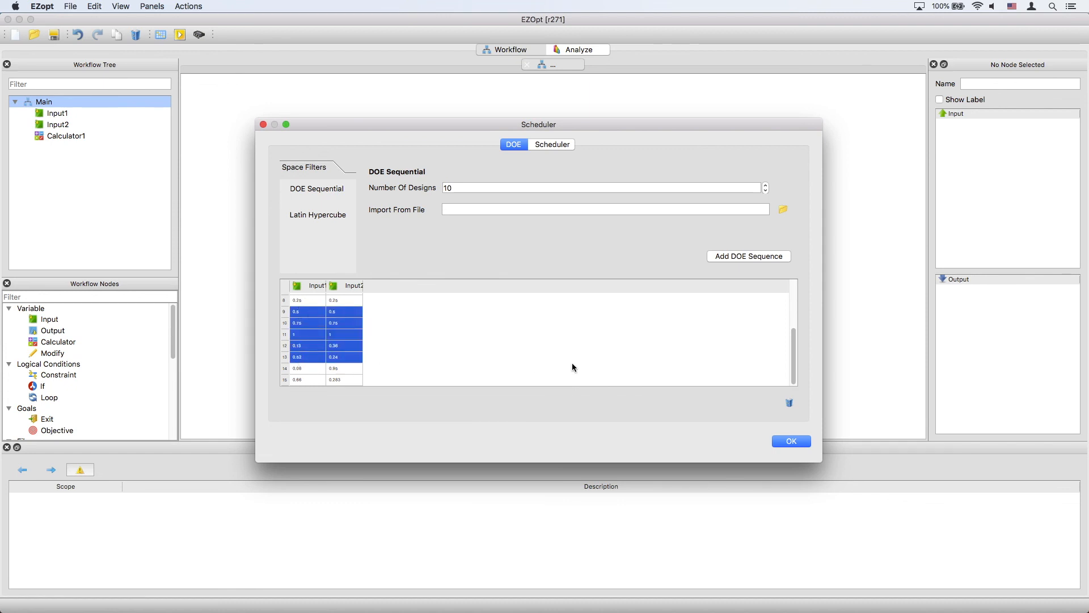
pyautogui.click(789, 404)
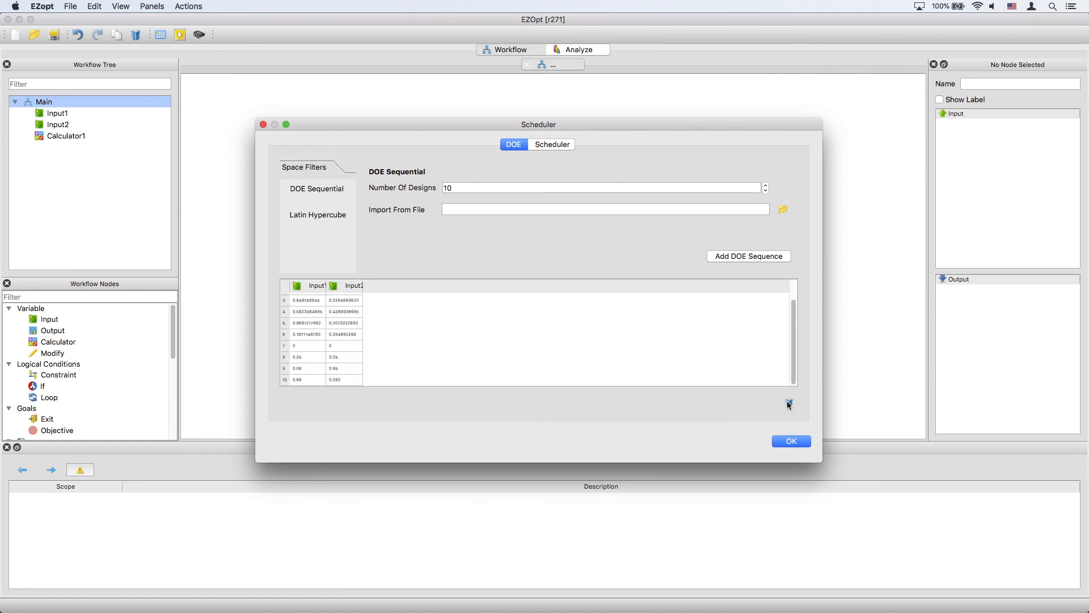
pyautogui.click(792, 443)
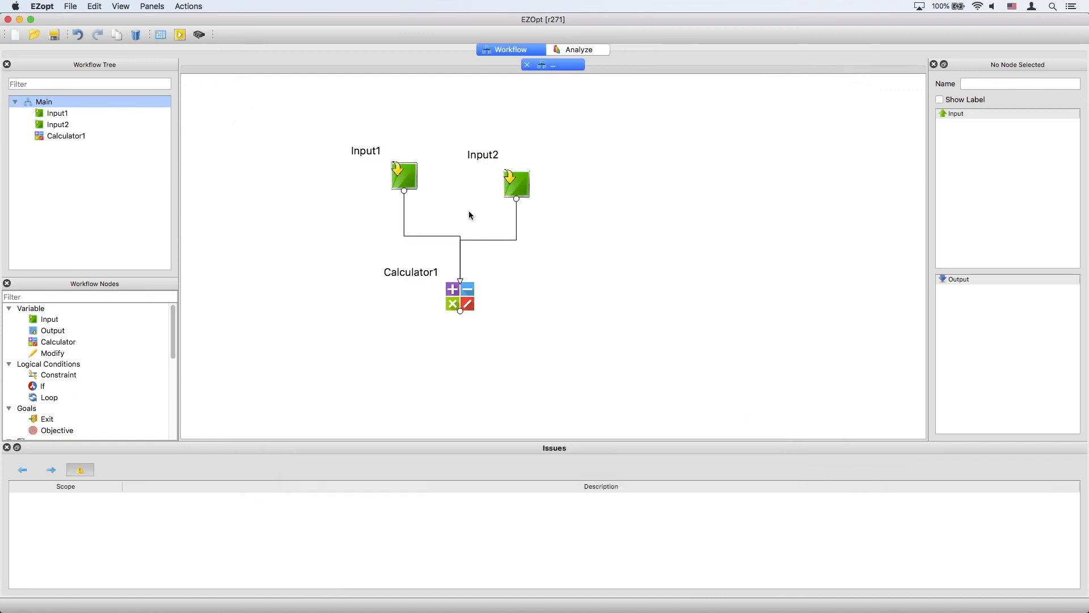
# Run the workflow again in the current folder and enlarge the new case's results table in the analysis view.
pyautogui.click(179, 34)
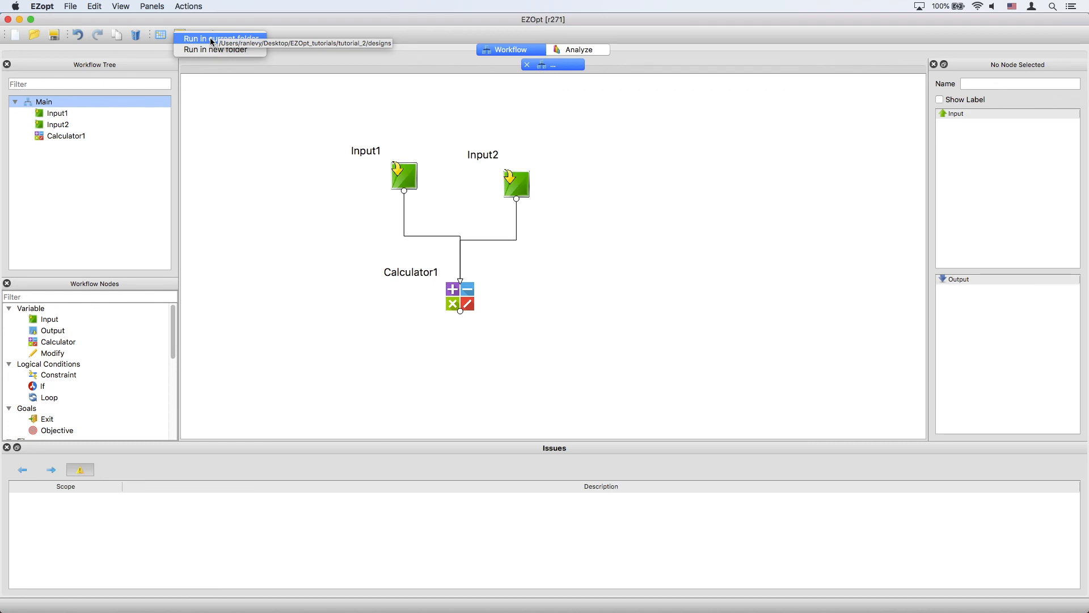
pyautogui.click(211, 40)
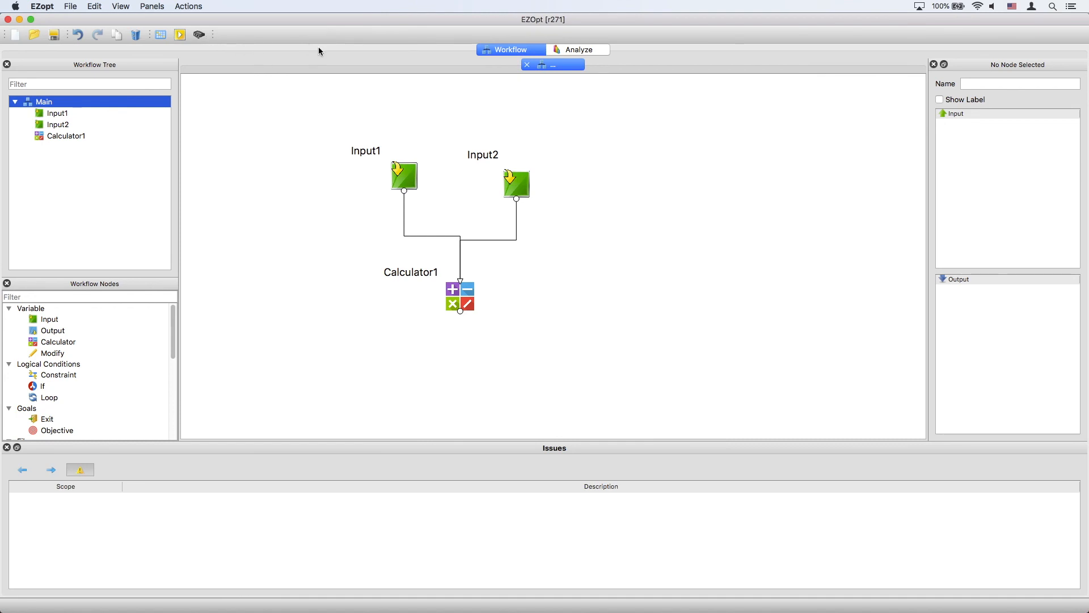
pyautogui.click(576, 50)
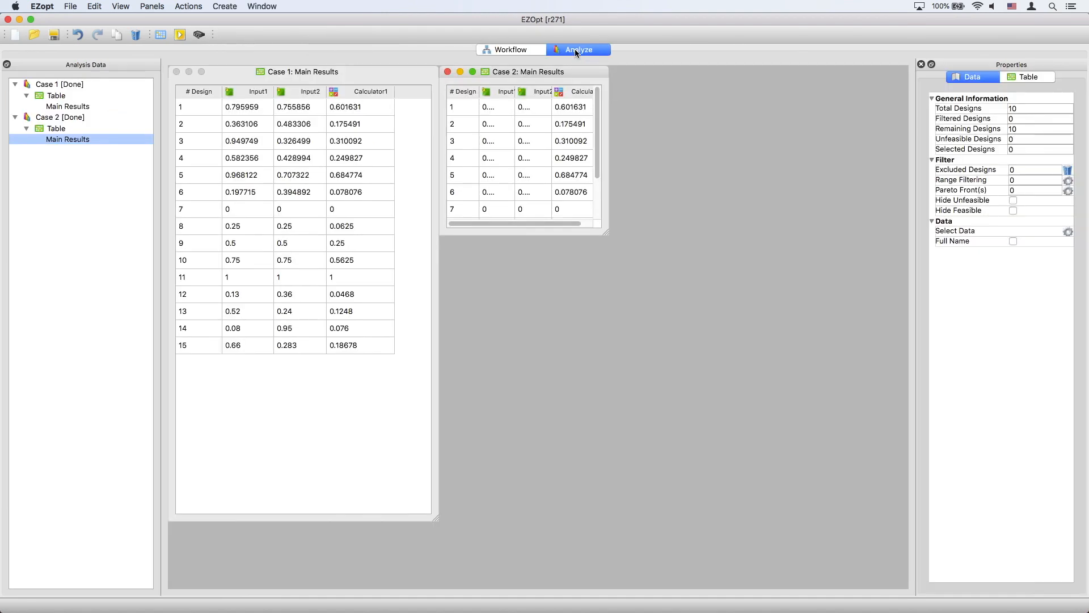
pyautogui.moveTo(606, 230); pyautogui.dragTo(672, 517)
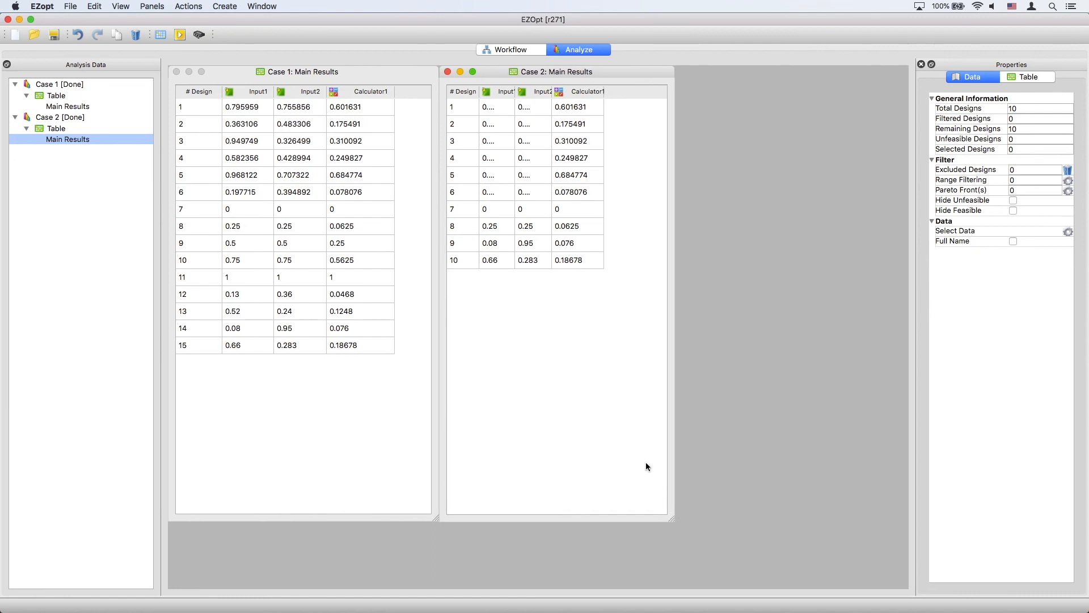